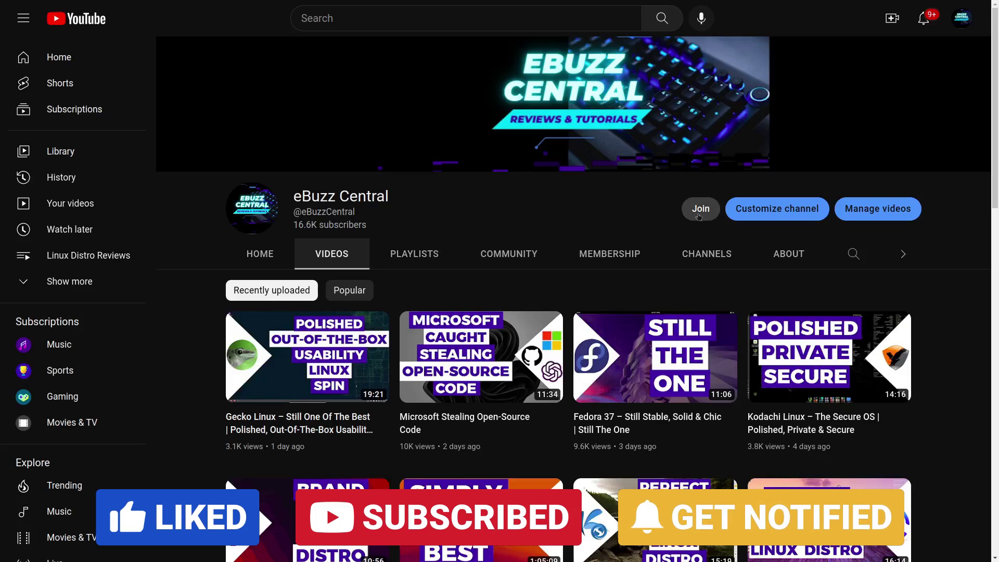
# - Open the channel's Join membership options and scroll through the tiers, prices and perks
pyautogui.click(699, 213)
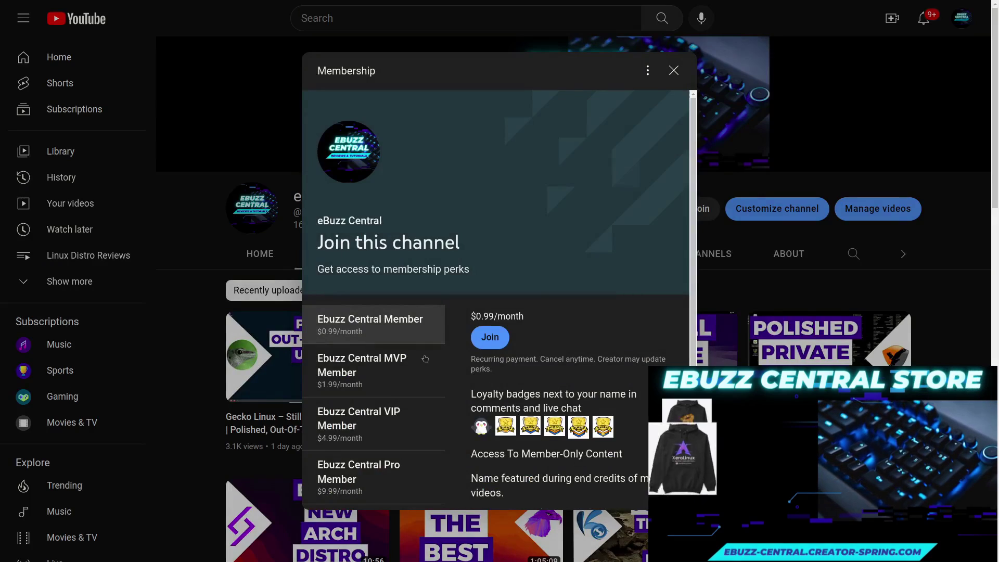
pyautogui.scroll(-1, 425, 359)
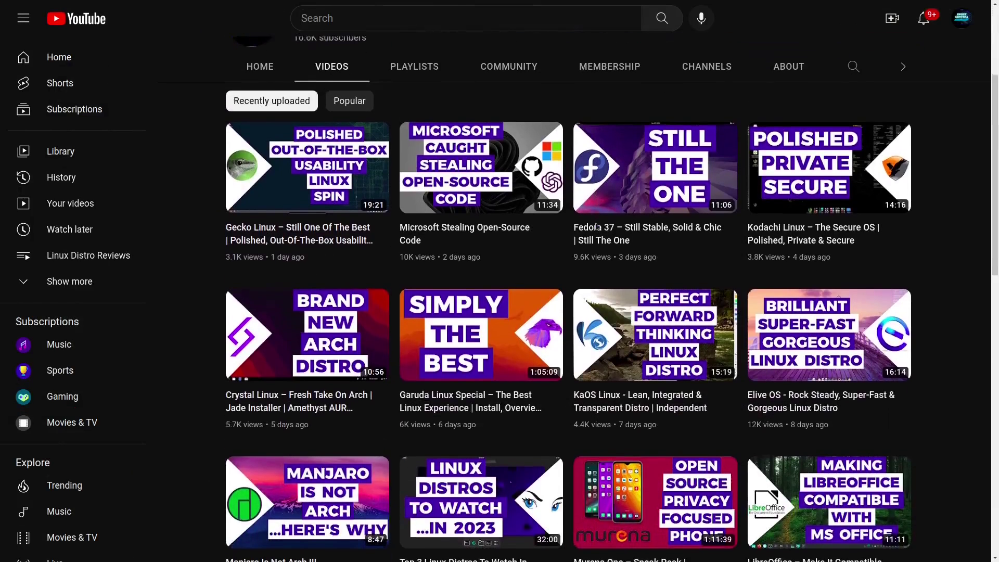
# - Scroll back up through the Your members list of channel members
pyautogui.scroll(4, 597, 226)
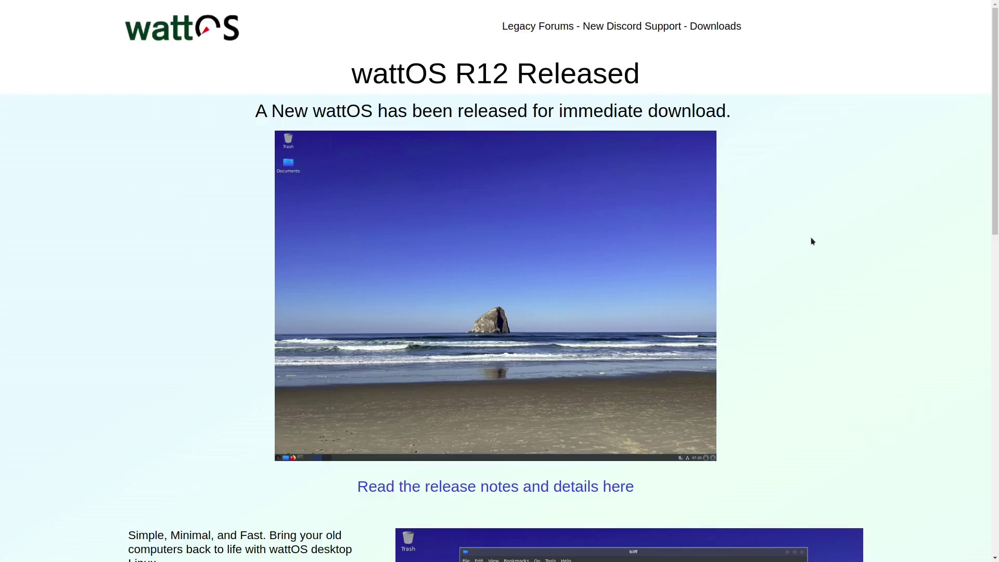
# - Scroll the wattOS R12 Released page down to the footer and back to the top
pyautogui.scroll(-5, 810, 243)
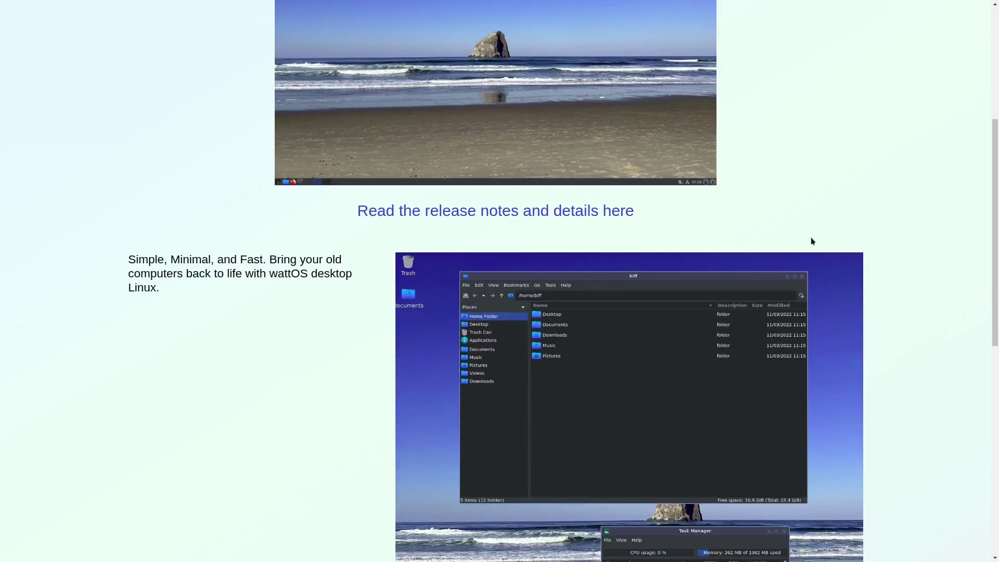
pyautogui.scroll(-7, 573, 223)
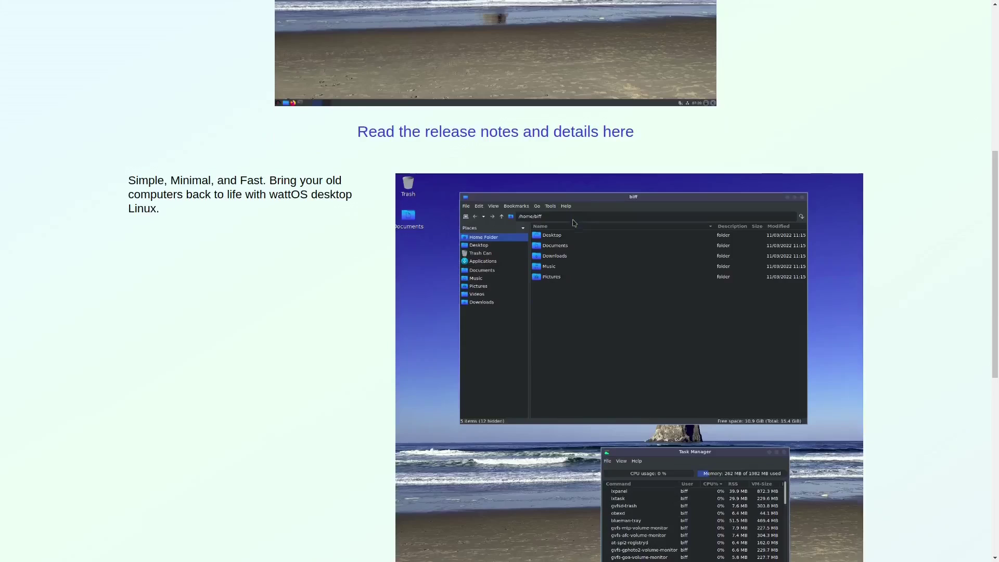
pyautogui.scroll(-3, 573, 223)
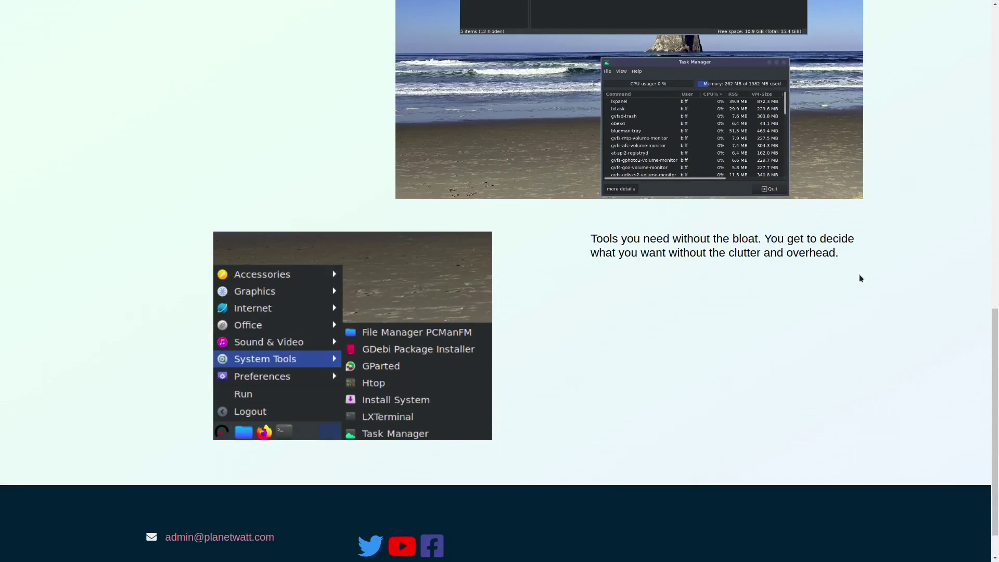
pyautogui.scroll(11, 861, 279)
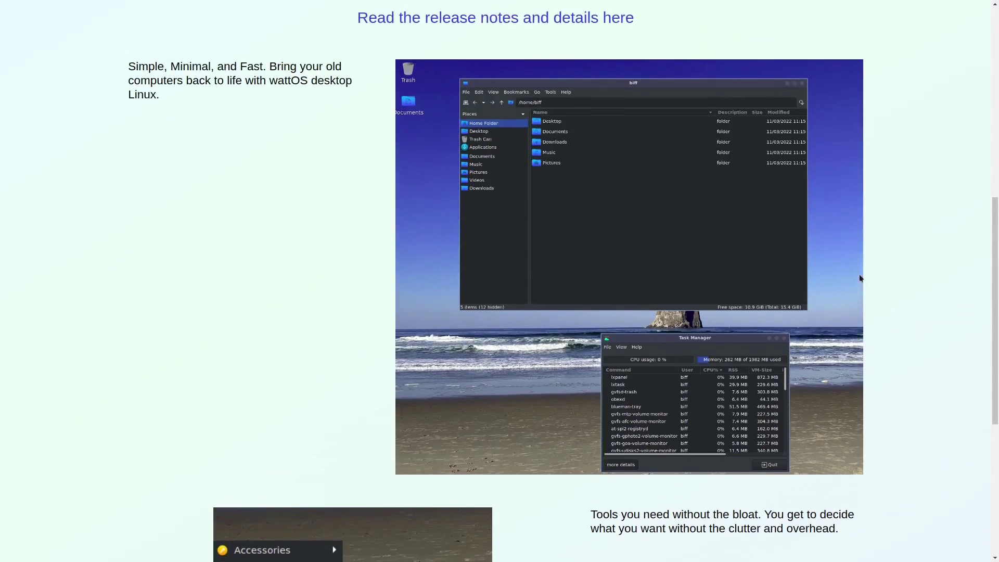
pyautogui.scroll(4, 860, 278)
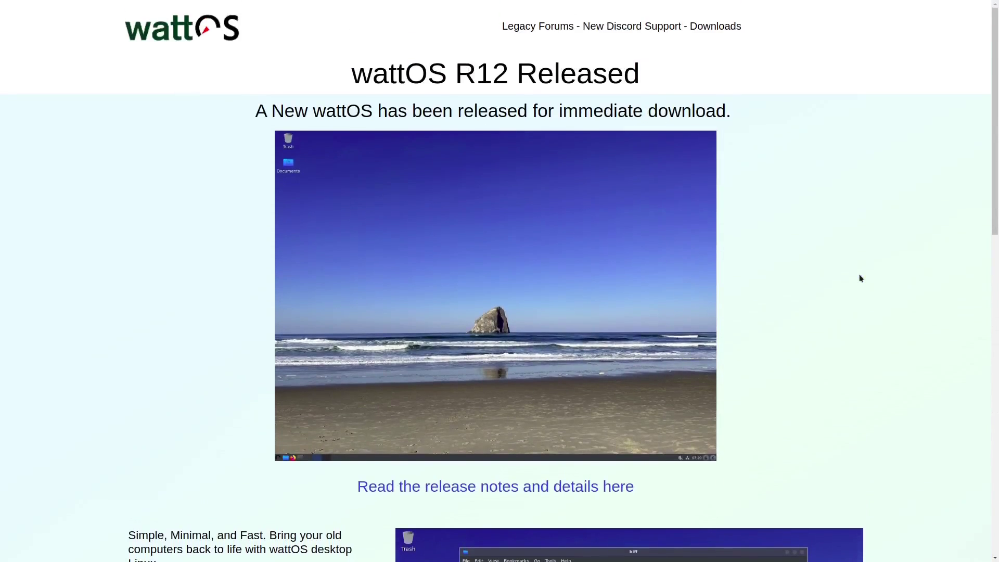
# - Open the R12 release notes and details page and scroll through its features and downloads
pyautogui.click(396, 489)
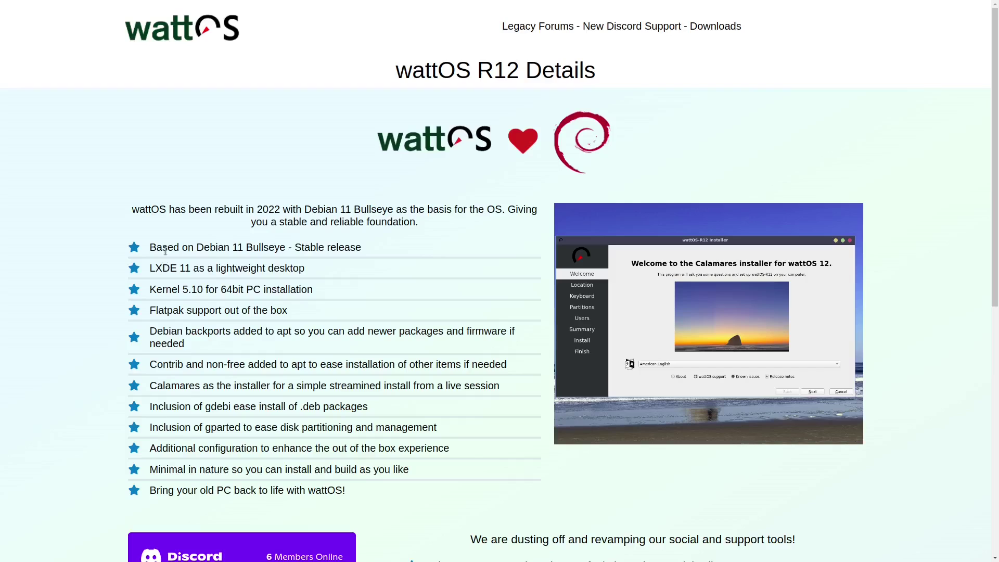
pyautogui.scroll(-1, 165, 250)
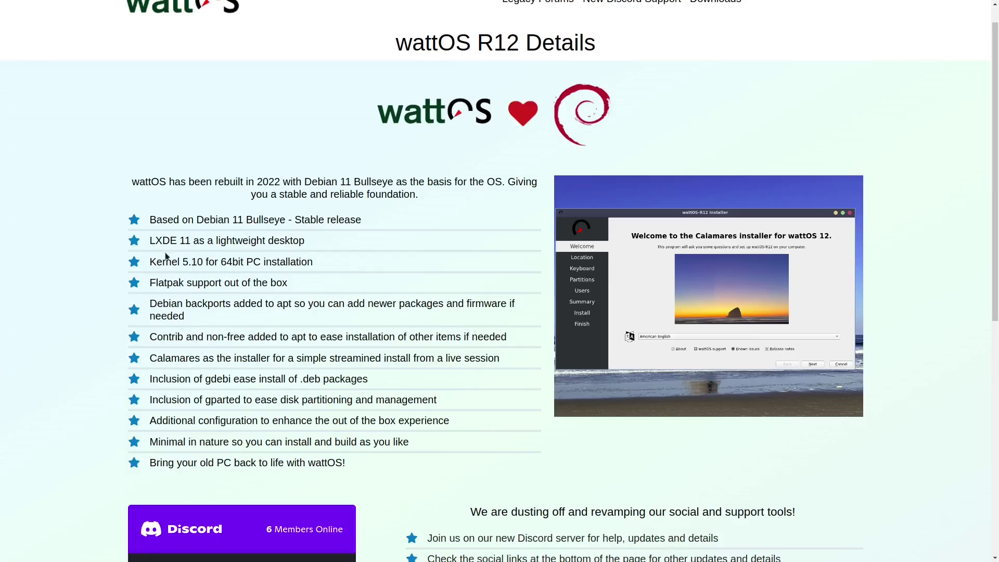
pyautogui.scroll(-2, 166, 256)
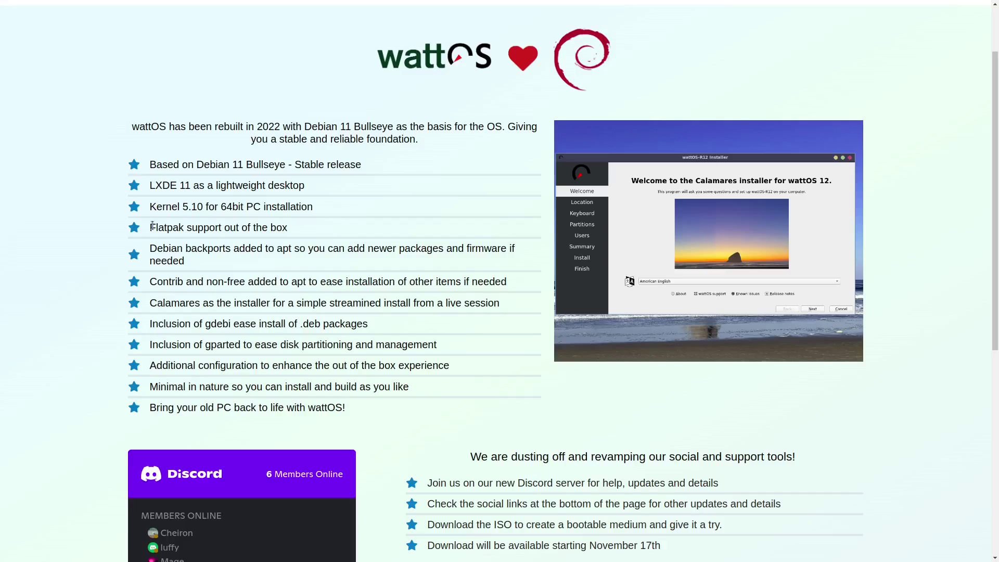
pyautogui.scroll(-1, 152, 225)
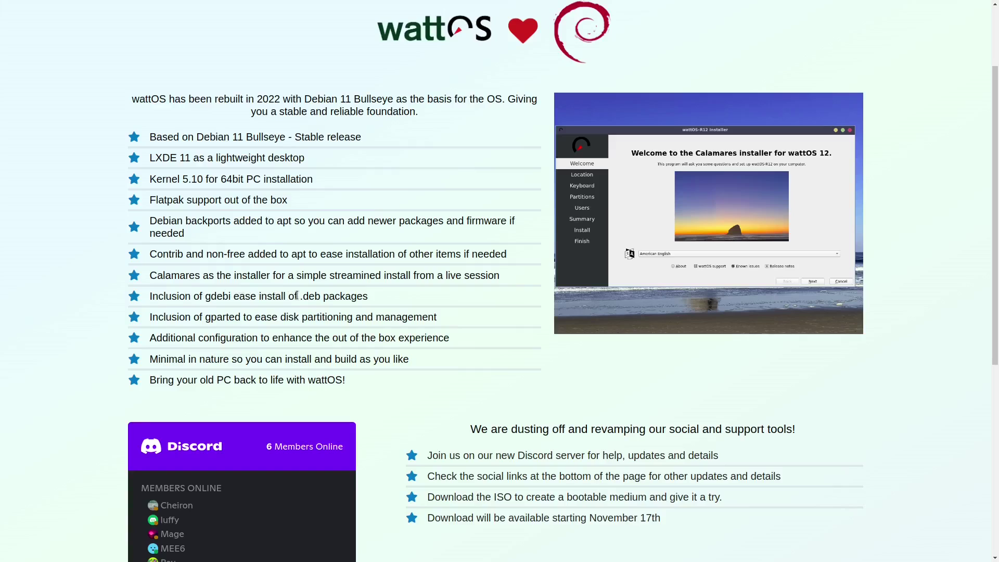
pyautogui.scroll(-3, 297, 295)
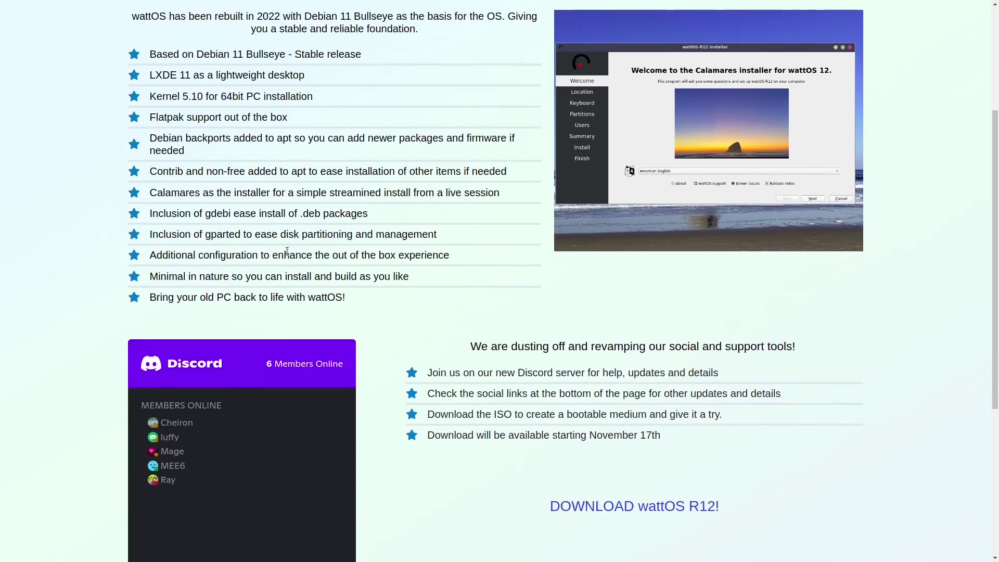
pyautogui.scroll(-3, 285, 248)
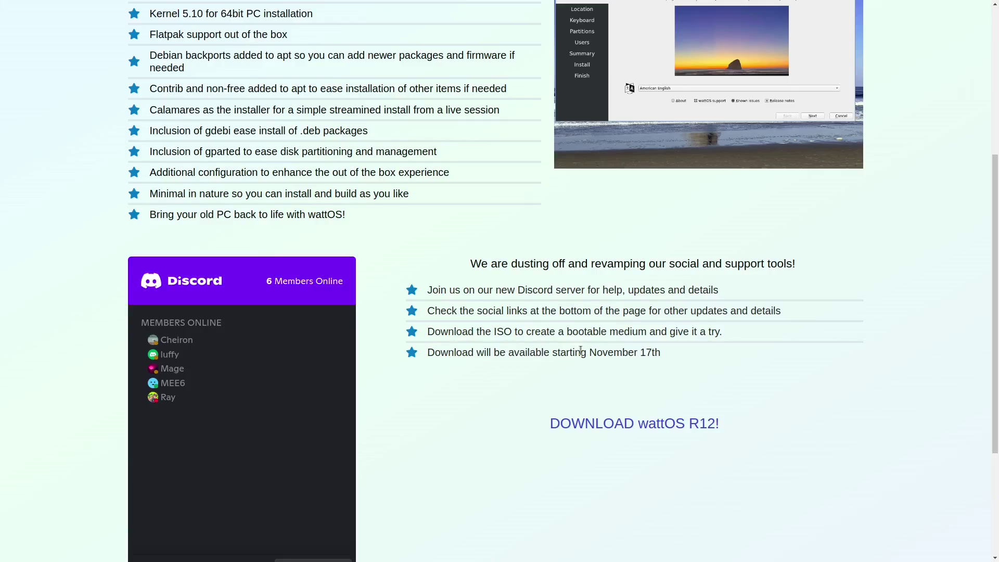
pyautogui.scroll(5, 580, 351)
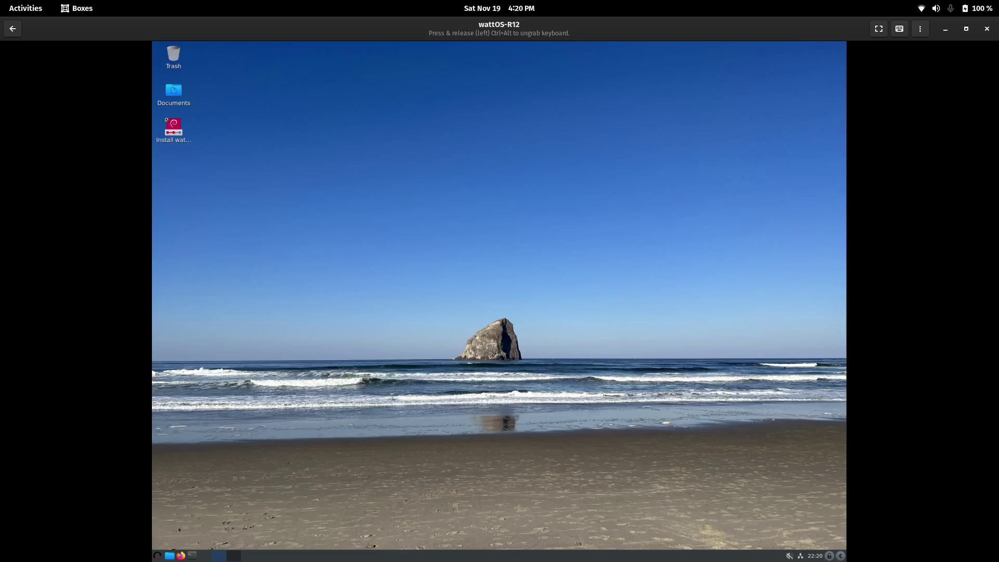
# - Set the wattOS screen resolution to 1920x1080 in Monitor Settings and keep it
pyautogui.click(160, 556)
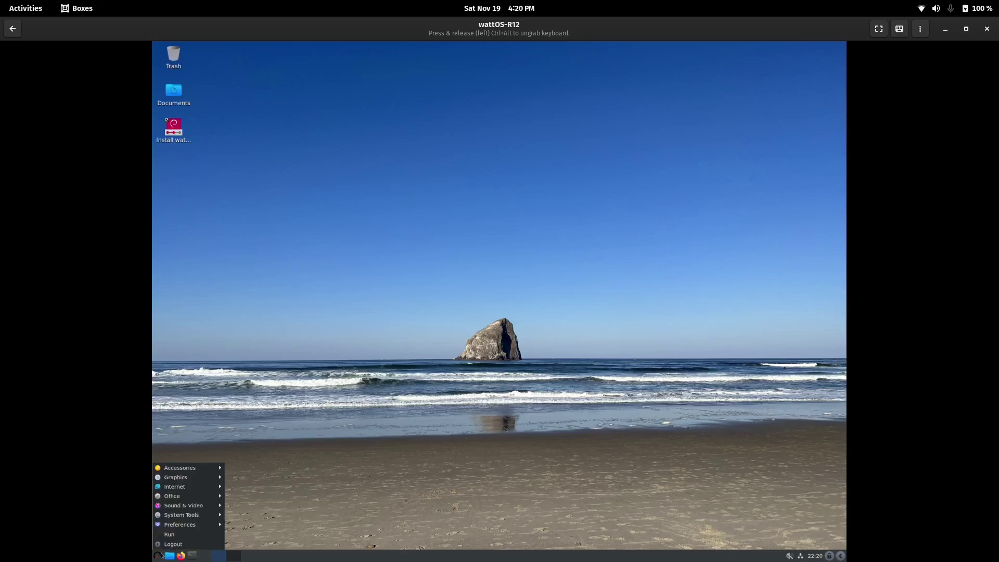
pyautogui.moveTo(179, 526)
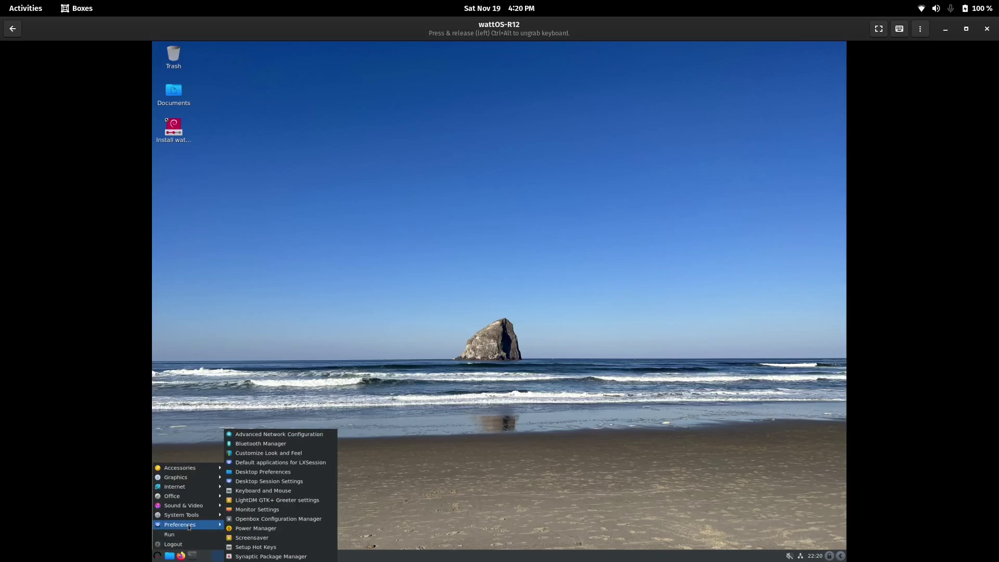
pyautogui.click(306, 507)
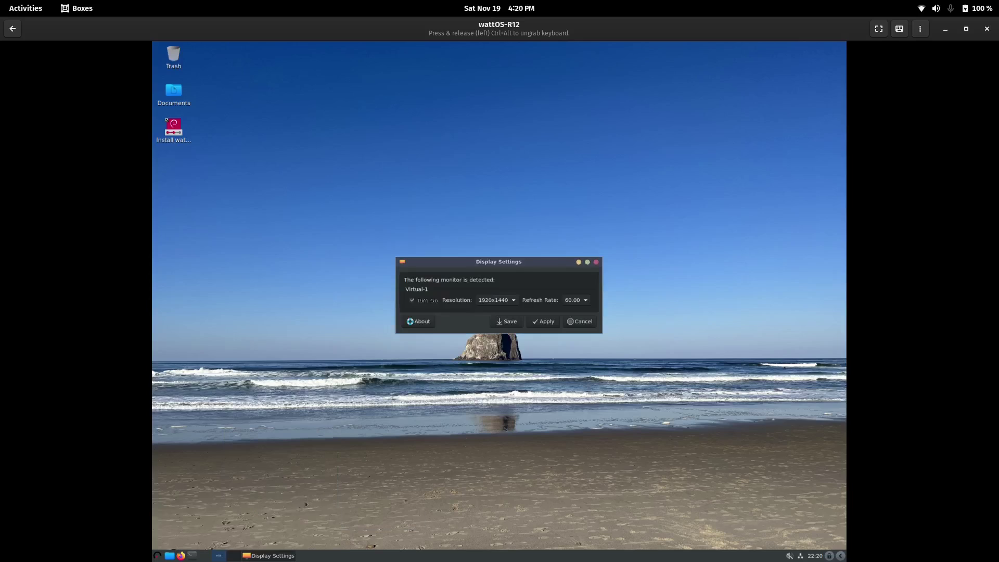
pyautogui.click(513, 300)
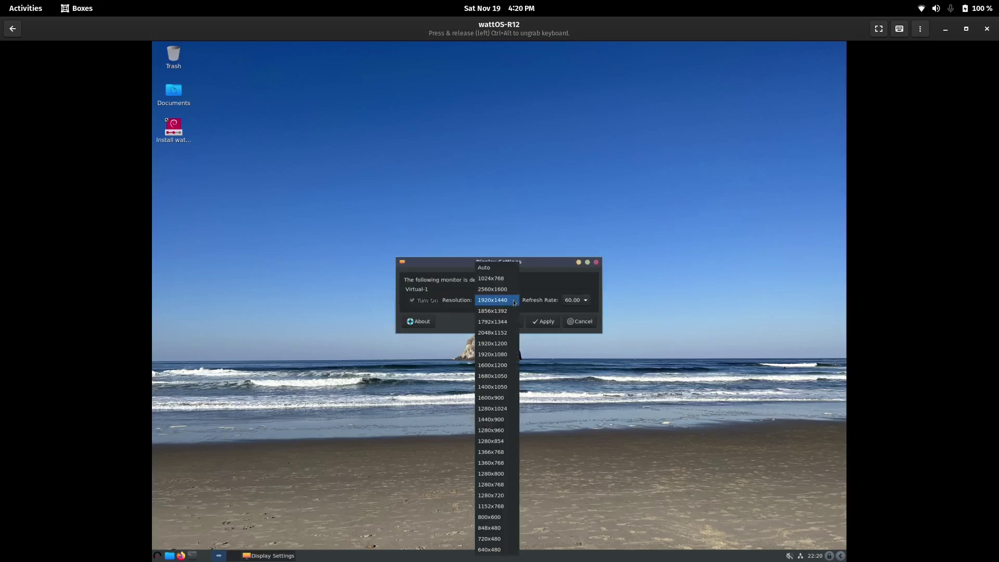
pyautogui.click(512, 354)
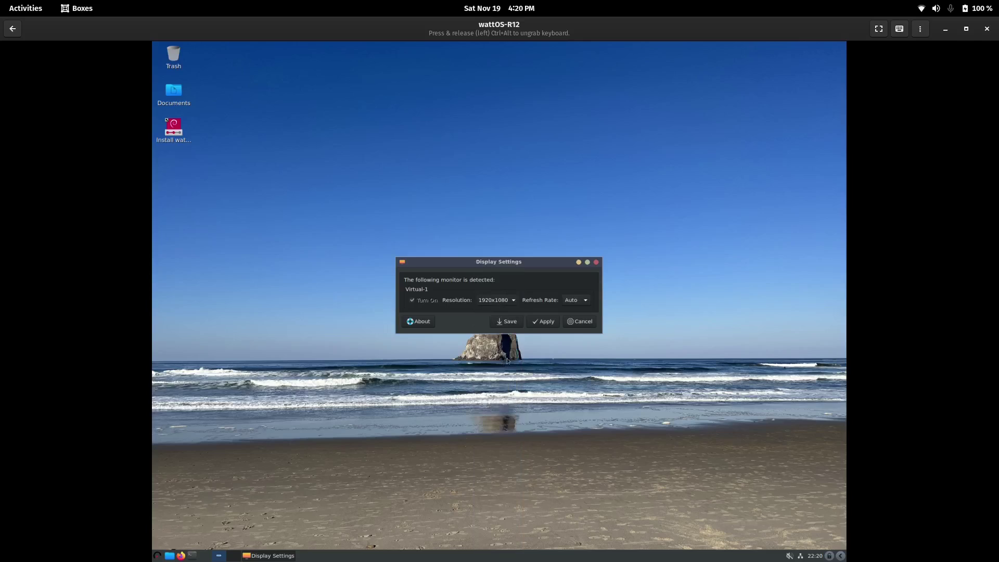
pyautogui.click(544, 323)
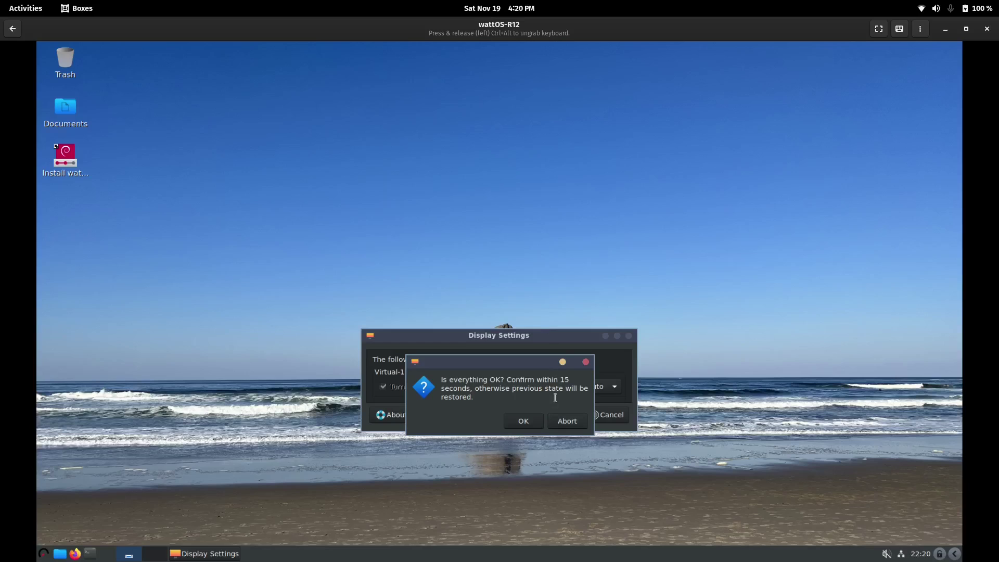
pyautogui.click(524, 420)
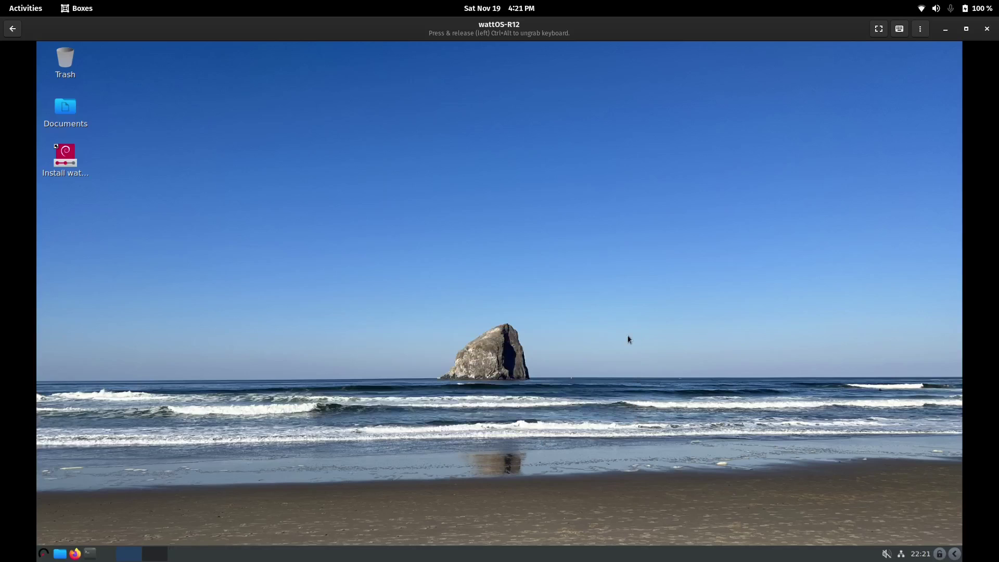
# - Switch the Boxes window to fullscreen so the wattOS guest covers the display
pyautogui.click(879, 28)
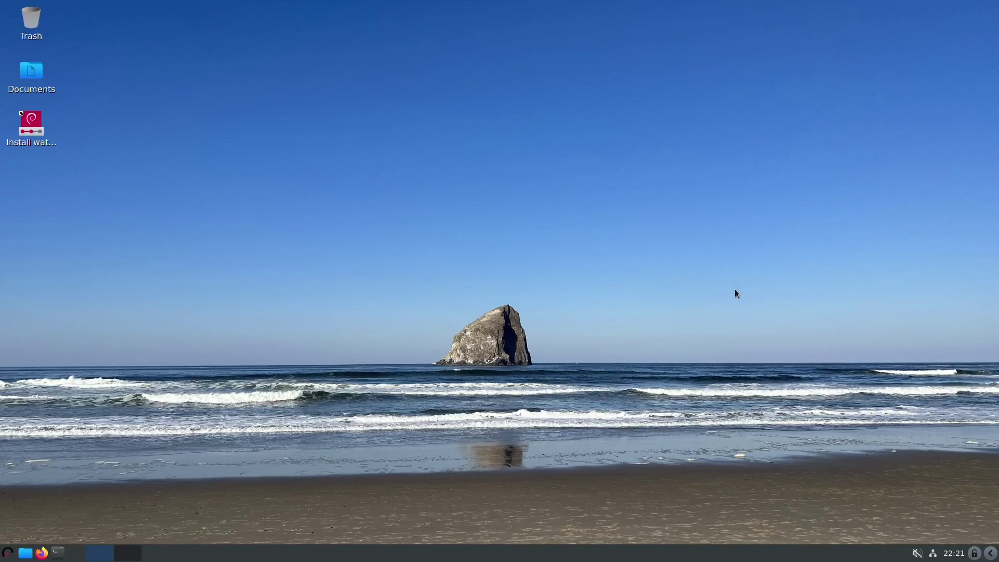
# - Open Desktop Preferences from the wattOS desktop's right-click menu
pyautogui.rightClick(428, 111)
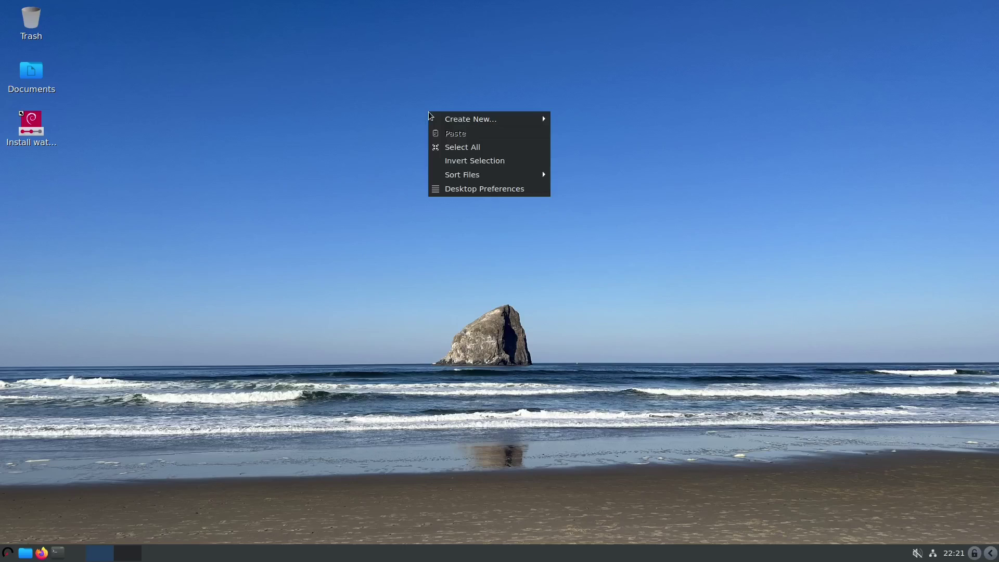
pyautogui.moveTo(467, 119)
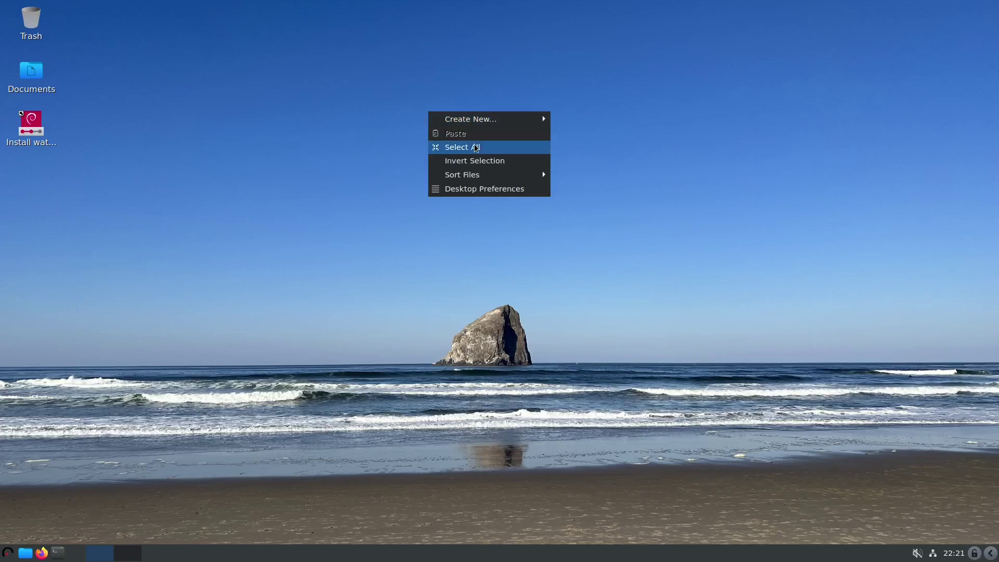
pyautogui.moveTo(483, 178)
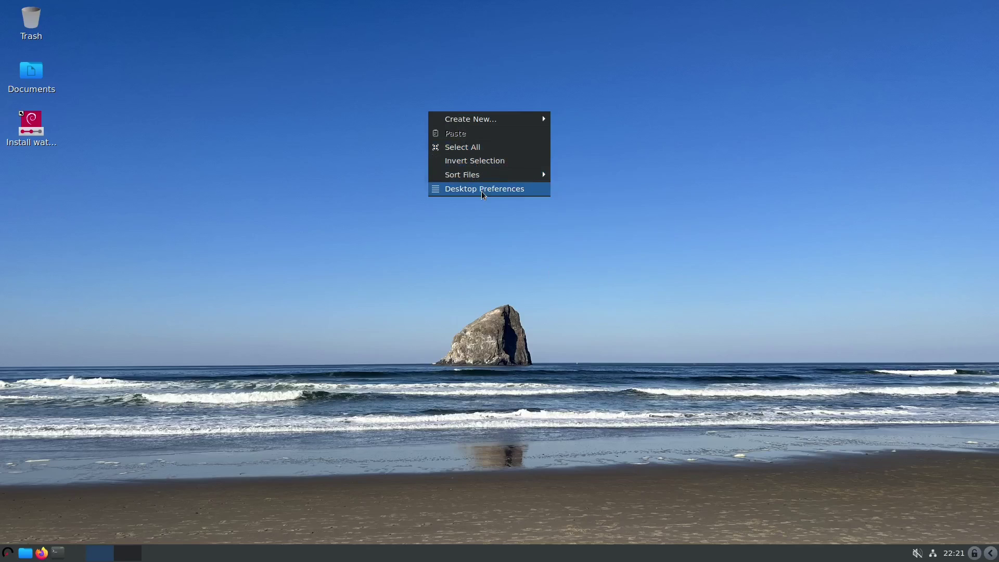
pyautogui.click(483, 189)
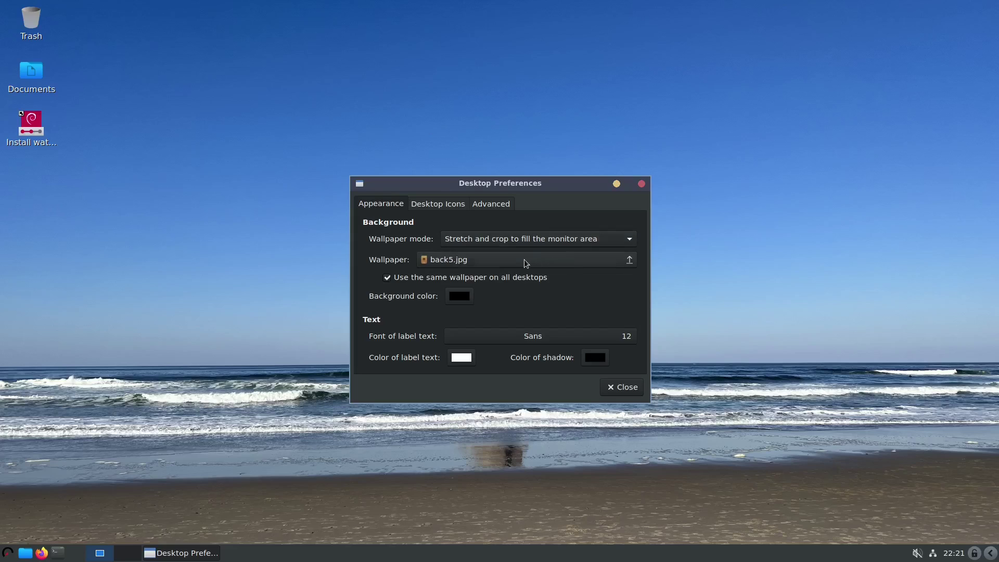
# - Set wall.jpg as the desktop wallpaper
pyautogui.click(634, 260)
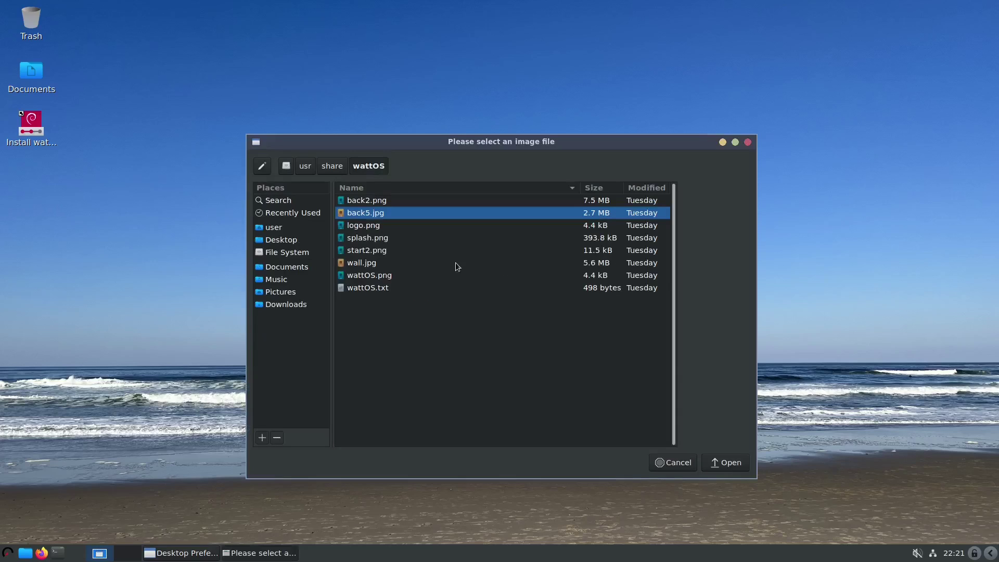
pyautogui.click(365, 265)
pyautogui.click(716, 462)
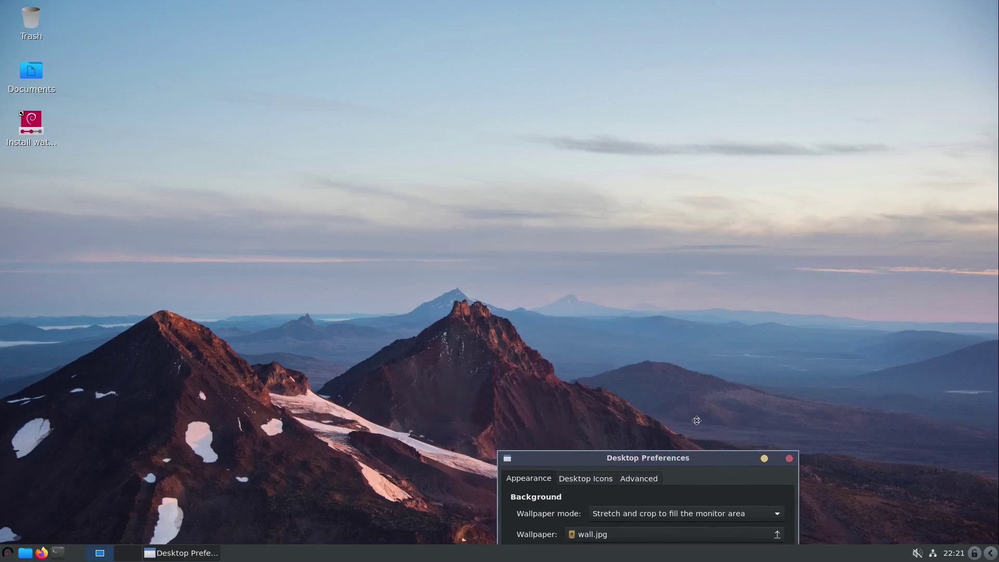
# - Switch the wallpaper back to the back5.jpg beach image and move the preferences window up
pyautogui.click(581, 229)
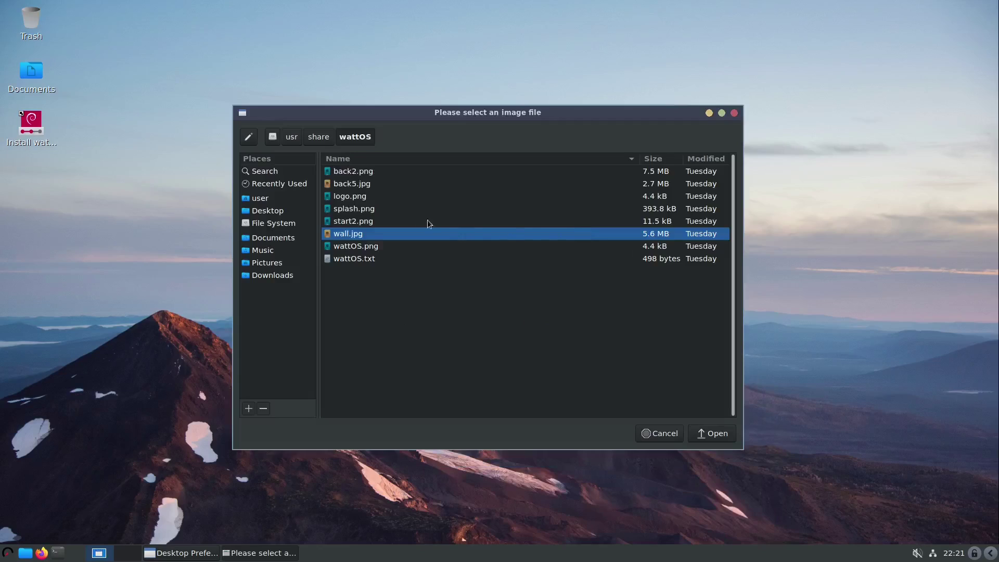
pyautogui.click(364, 185)
pyautogui.click(700, 434)
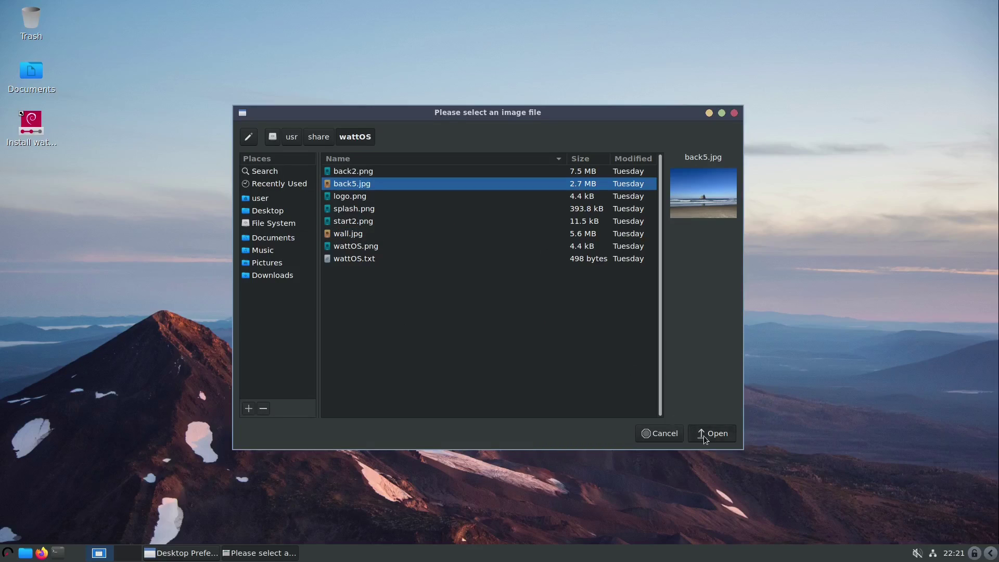
pyautogui.moveTo(535, 148); pyautogui.dragTo(545, 125)
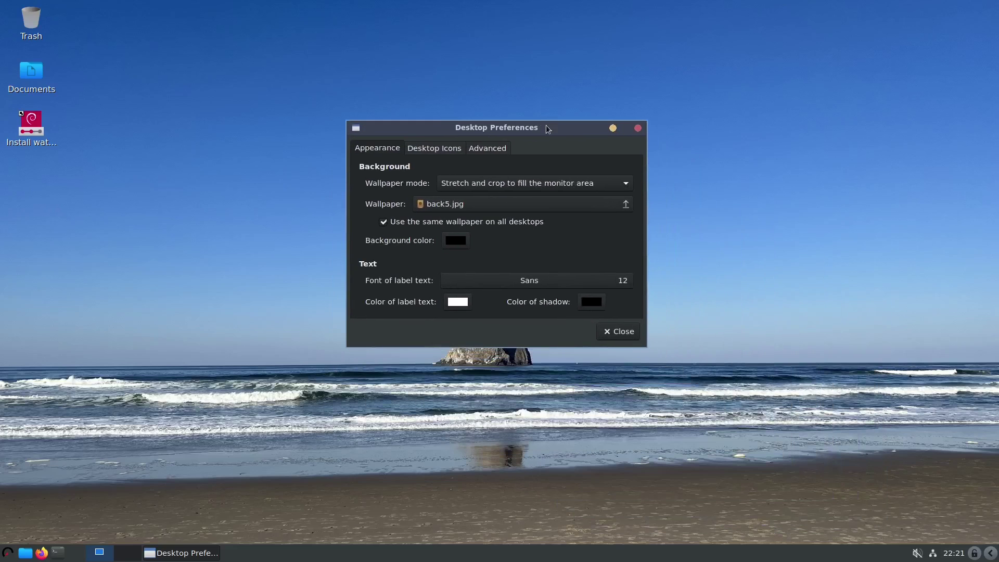
# - Uncheck Documents and Trash Can on the Desktop Icons tab, view Advanced, then close
pyautogui.click(437, 149)
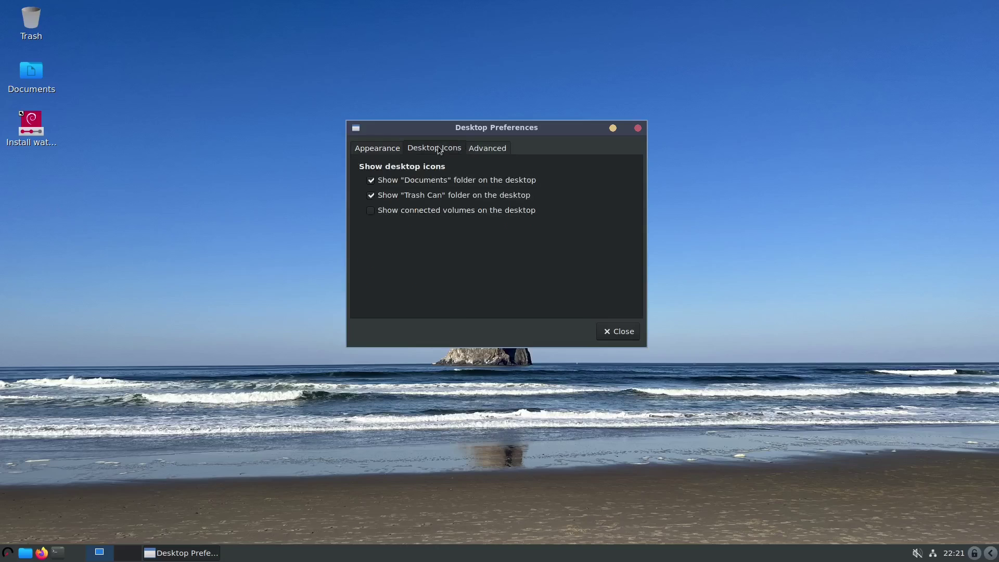
pyautogui.click(371, 182)
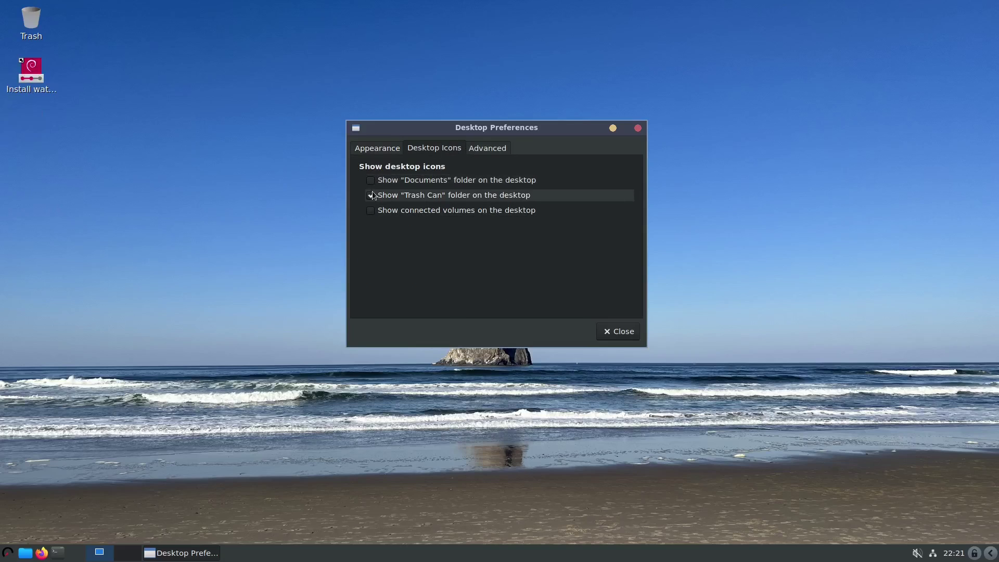
pyautogui.click(371, 196)
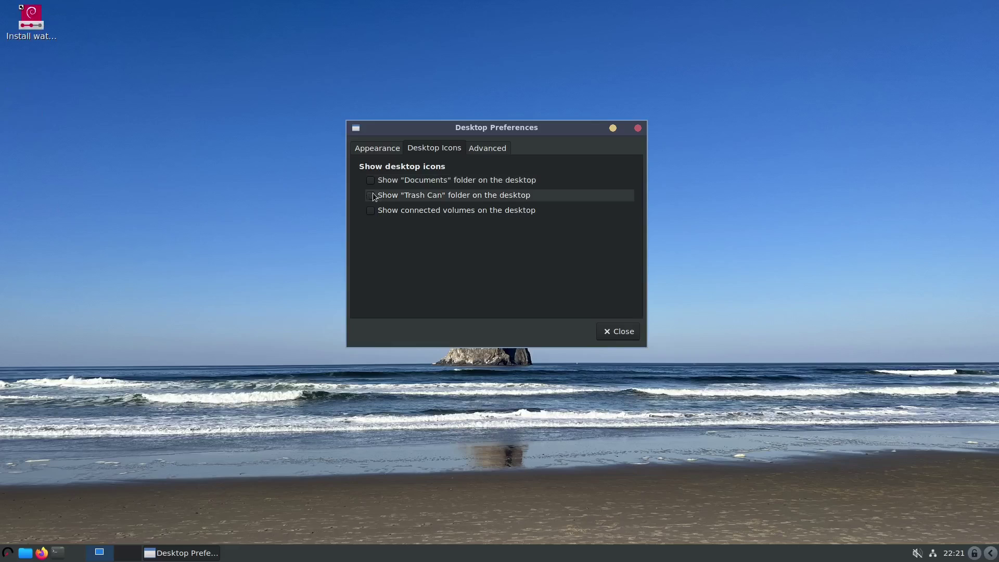
pyautogui.click(483, 151)
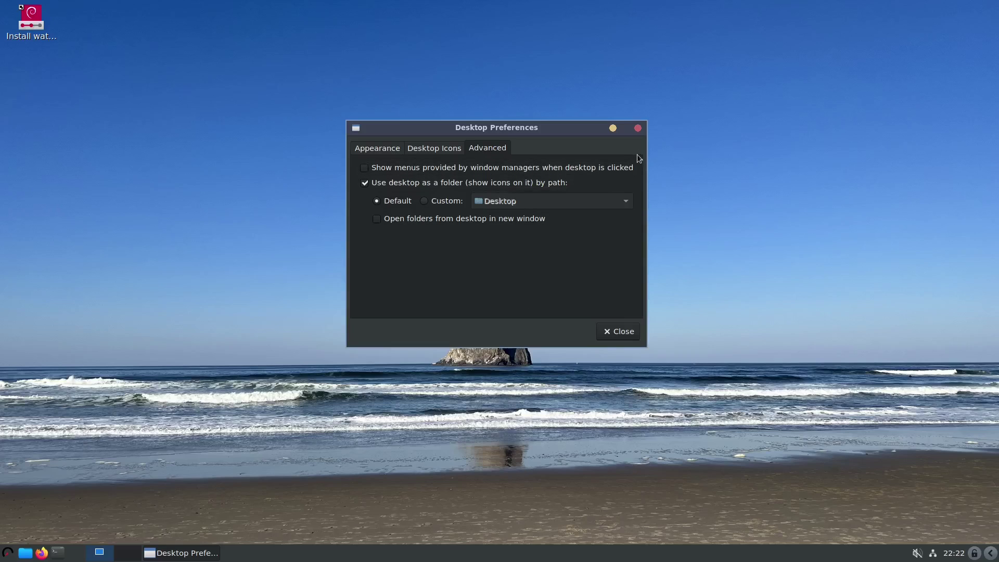
pyautogui.click(638, 129)
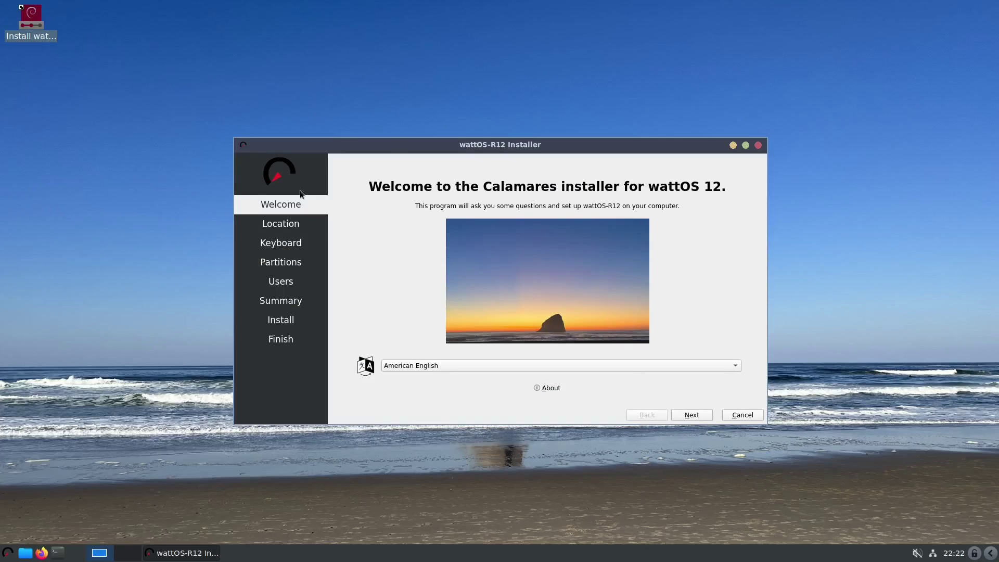
# - Set the time zone to Indiana/Vincennes, keep the default keyboard, and choose Erase disk
pyautogui.click(695, 415)
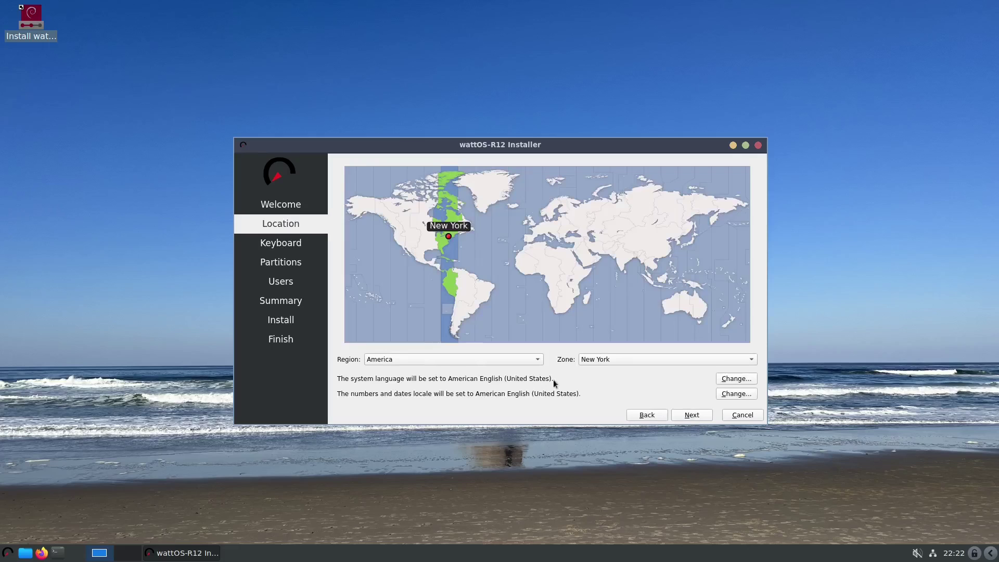
pyautogui.click(426, 245)
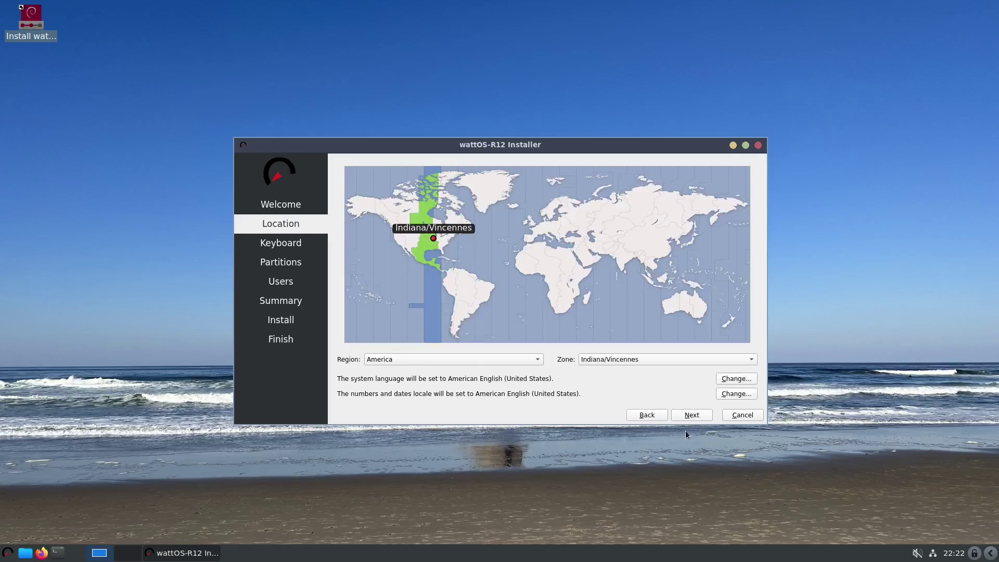
pyautogui.click(691, 415)
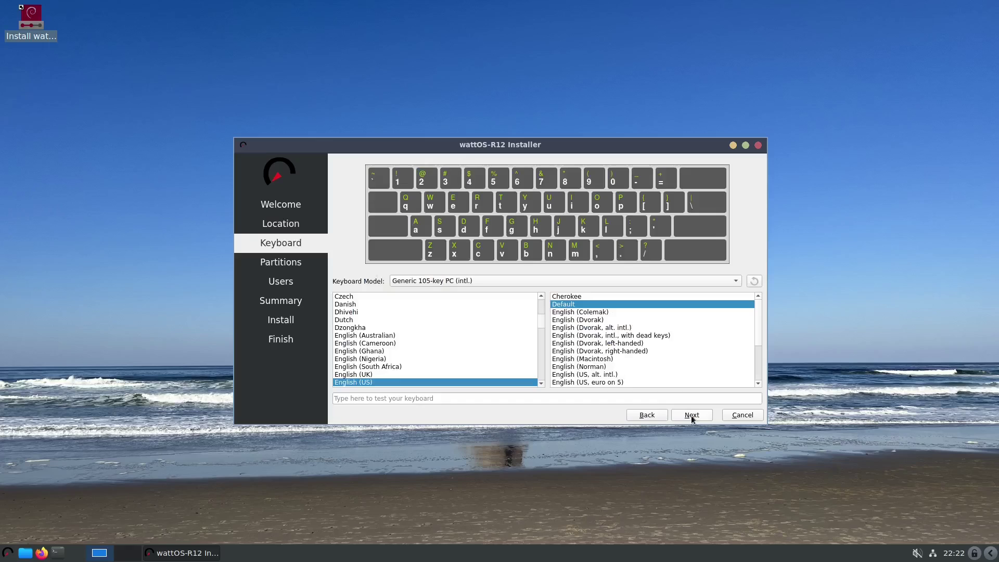
pyautogui.click(691, 416)
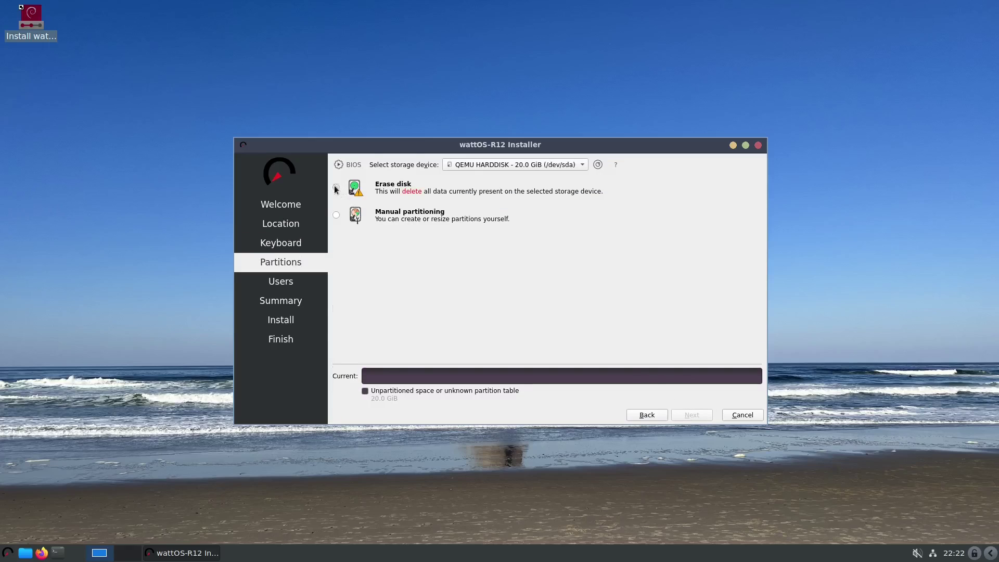
pyautogui.click(335, 189)
pyautogui.click(701, 416)
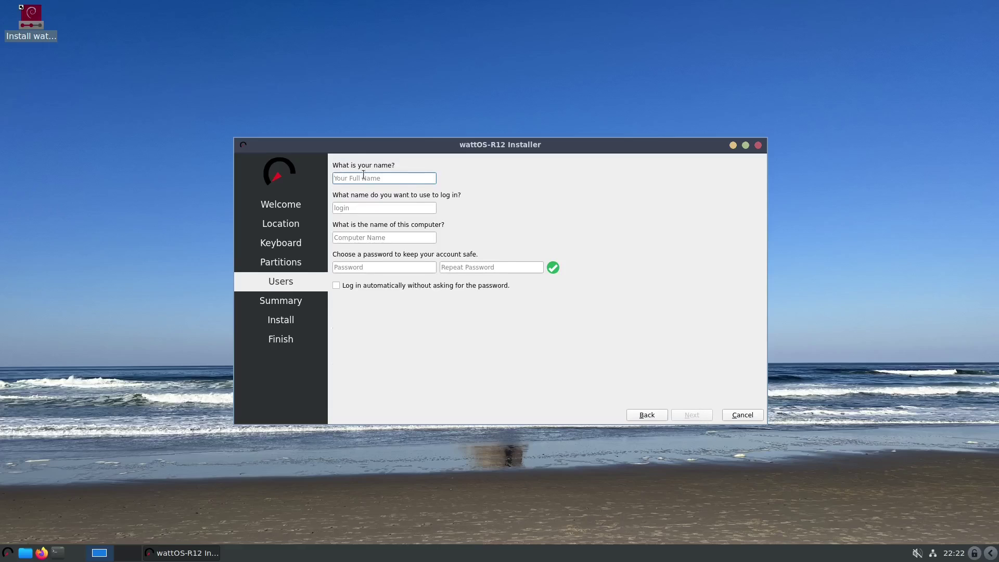
# - Fill in the user's full name and password fields and continue to the summary
pyautogui.write('Ebuzz')
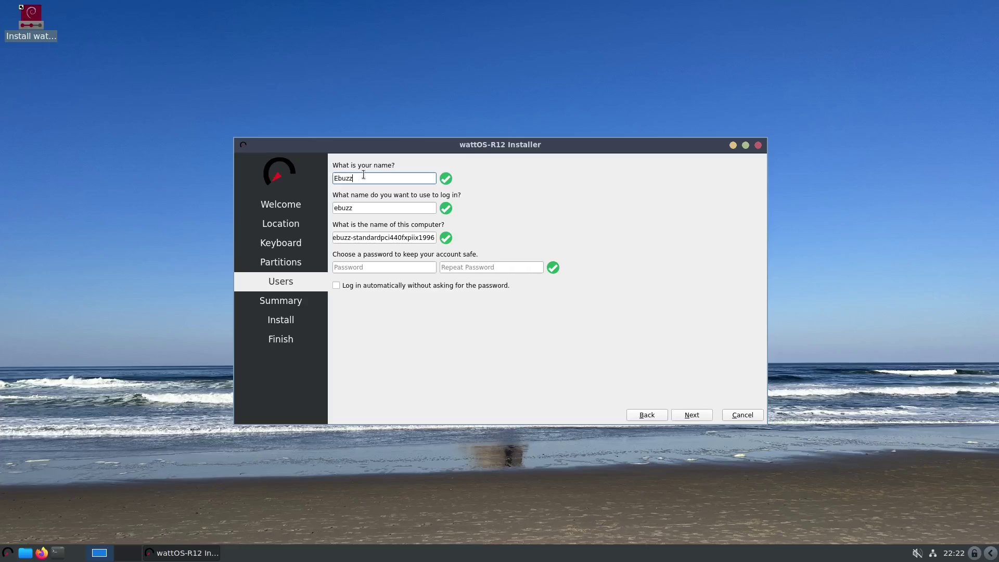
pyautogui.write('Central')
pyautogui.press('Tab')
pyautogui.press('Tab')
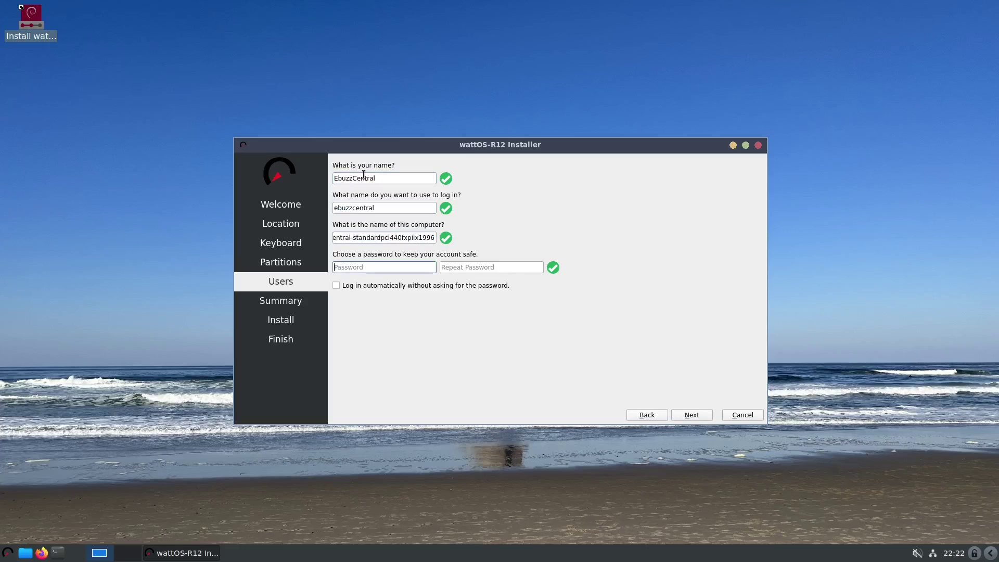
pyautogui.write('***')
pyautogui.press('Tab')
pyautogui.write('***')
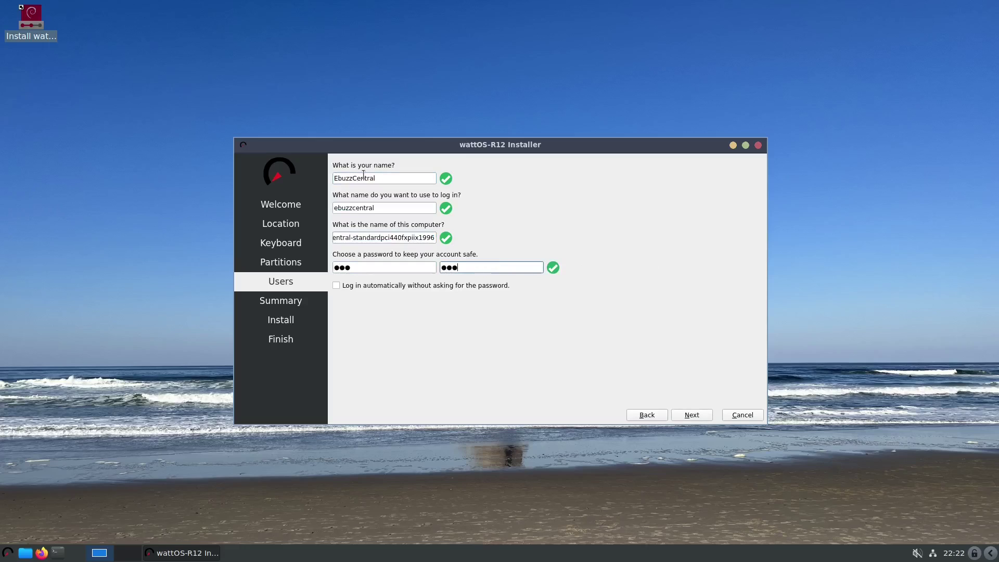
pyautogui.click(698, 414)
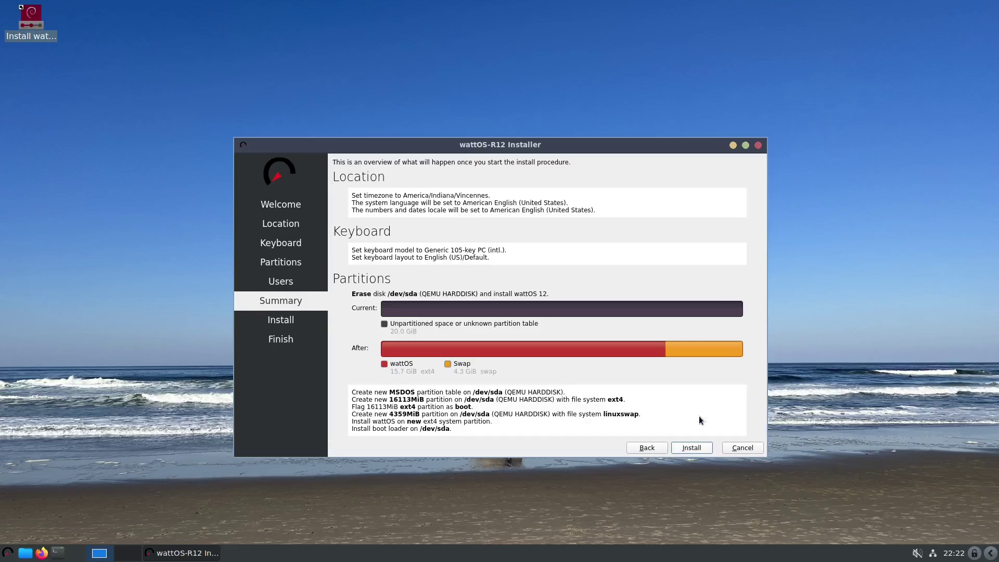
# - Start the installation, then cancel it and confirm the cancellation
pyautogui.click(697, 449)
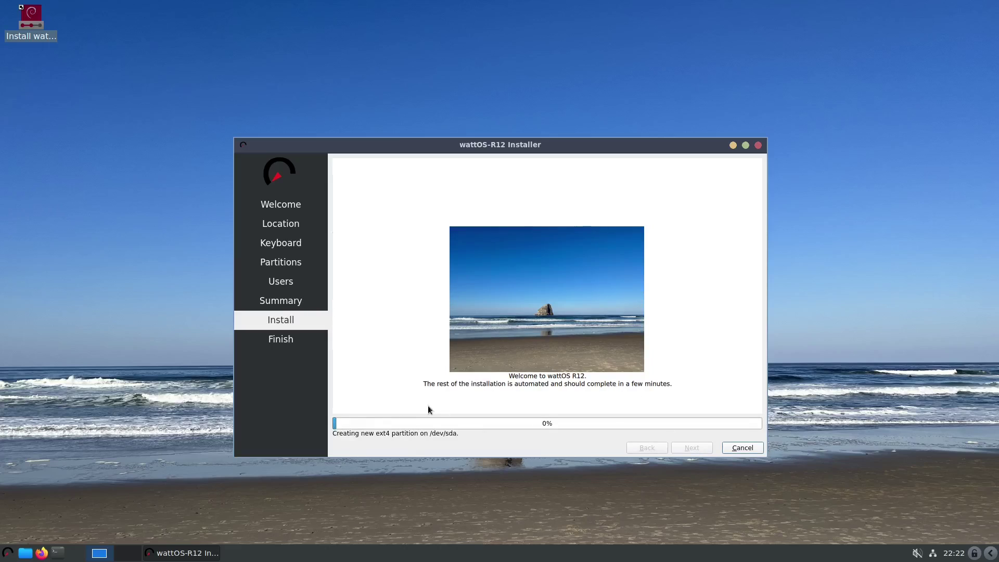
pyautogui.click(753, 448)
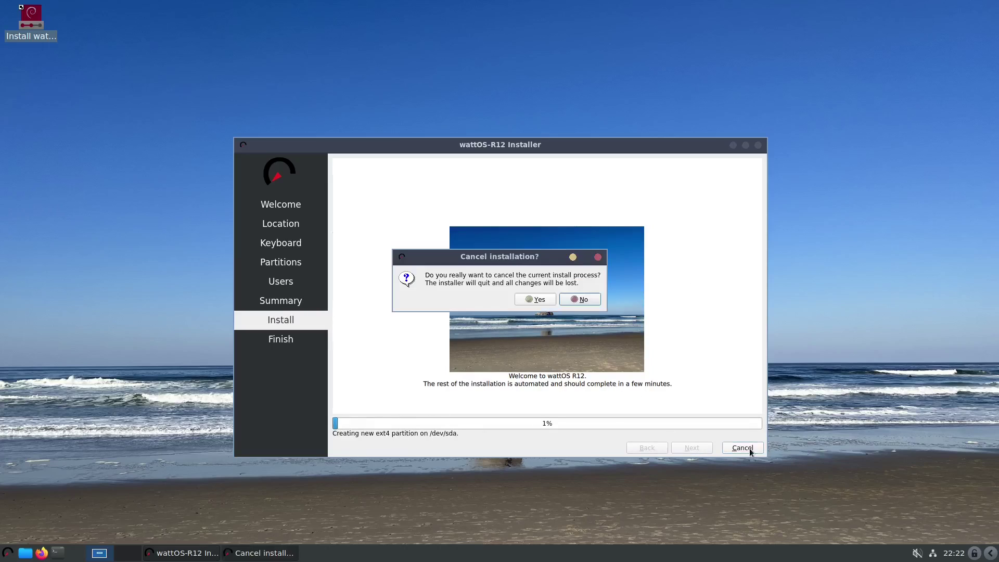
pyautogui.click(536, 300)
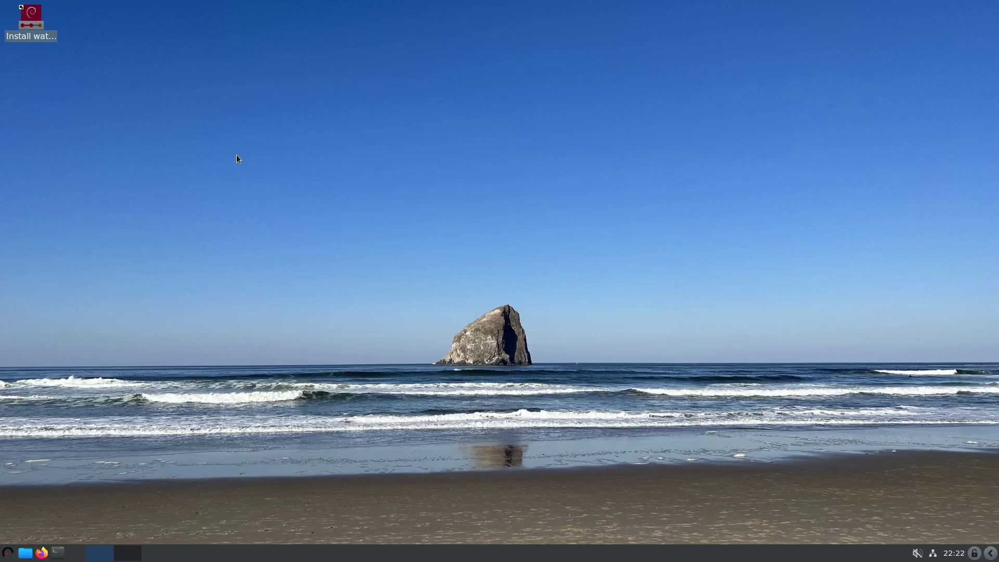
# - Cancel the logout dialog, raise the tray volume slider to maximum, and flip between desktops one and two
pyautogui.click(990, 553)
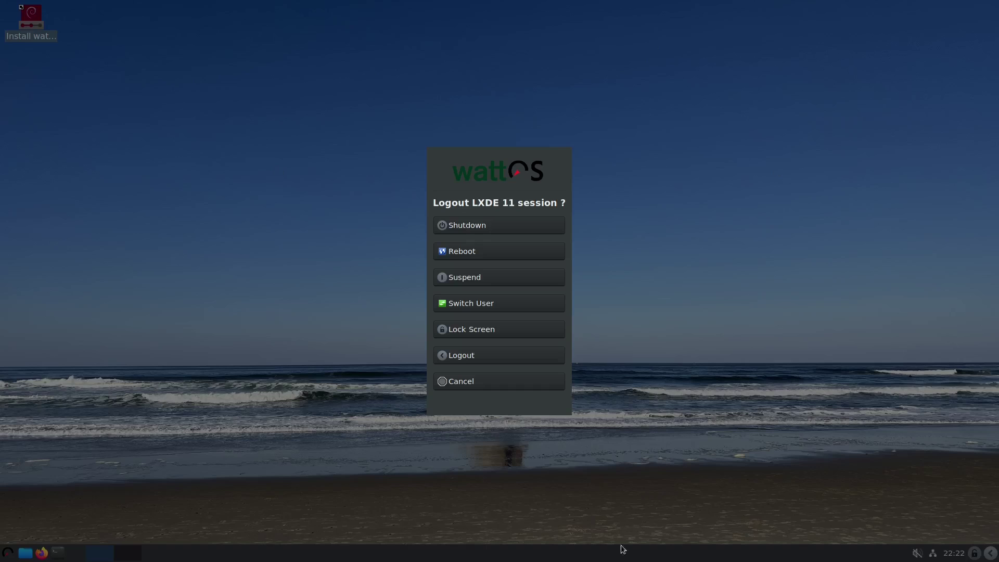
pyautogui.click(486, 383)
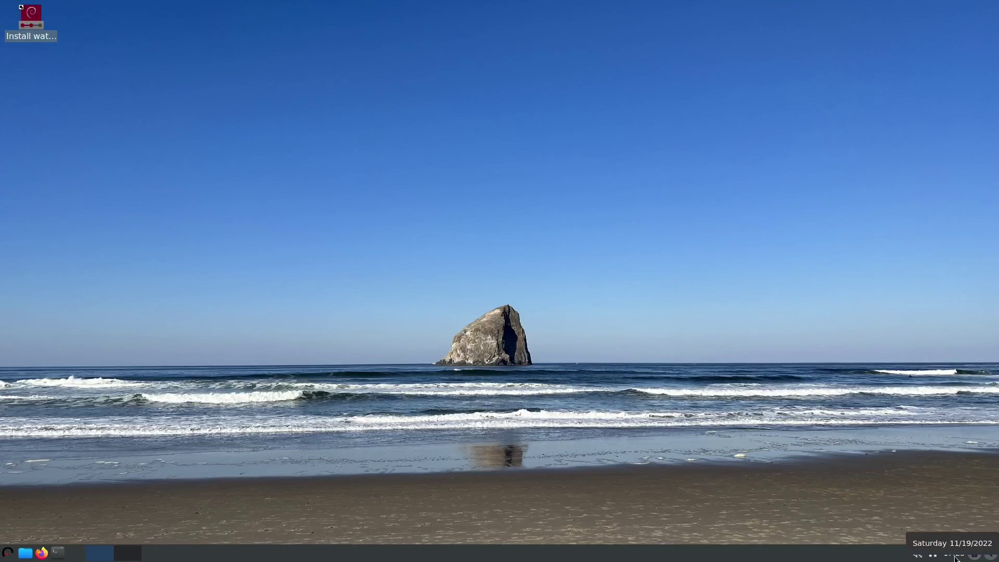
pyautogui.click(917, 553)
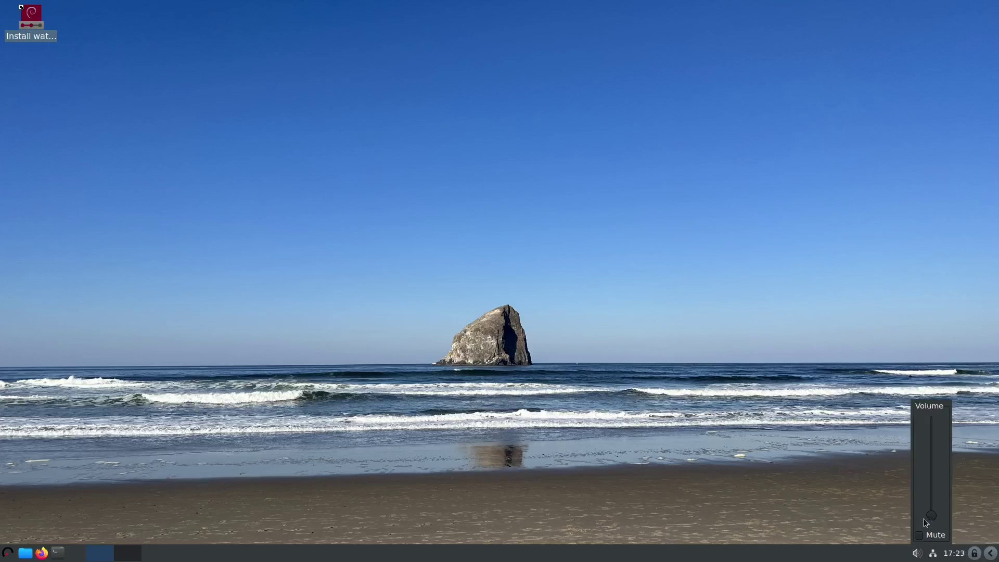
pyautogui.moveTo(929, 516); pyautogui.dragTo(928, 379)
pyautogui.click(759, 380)
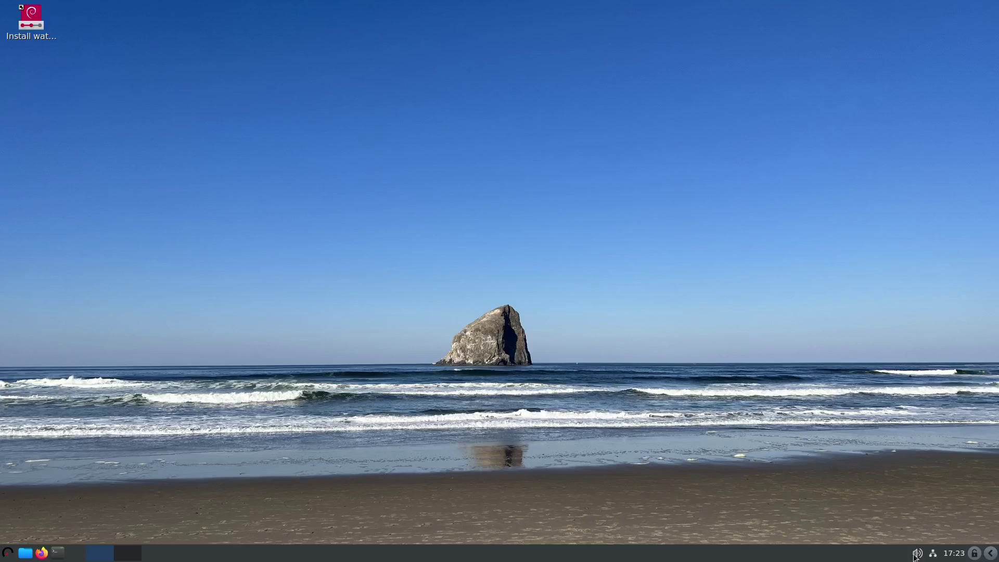
pyautogui.click(130, 555)
pyautogui.click(104, 554)
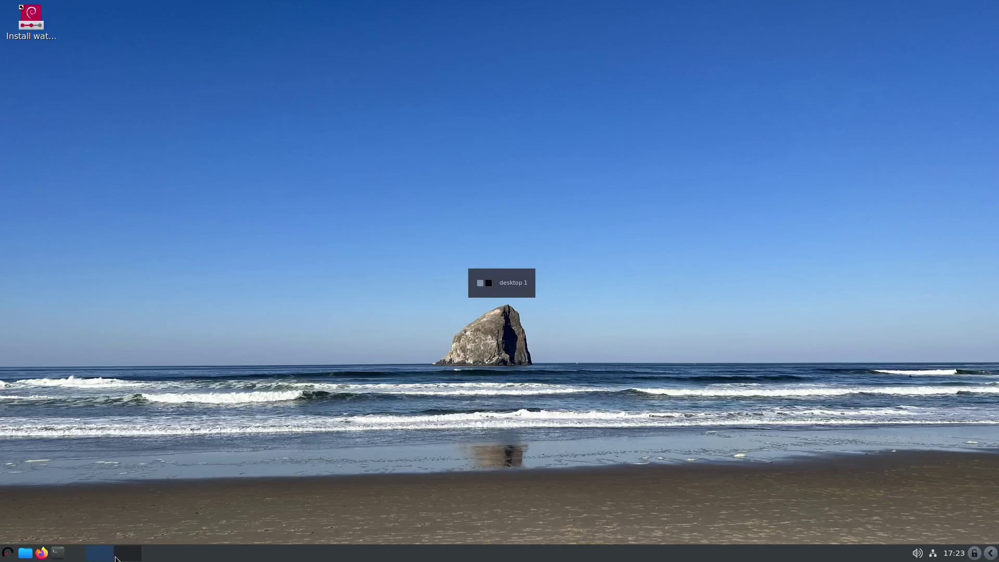
# - Open a terminal and run top to list the running processes
pyautogui.click(58, 554)
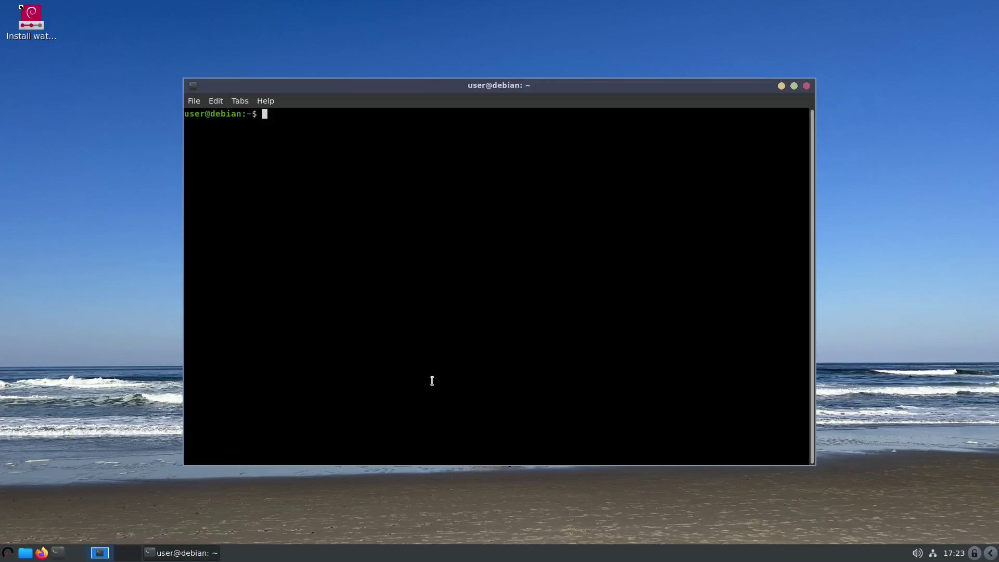
pyautogui.write('top')
pyautogui.press('Return')
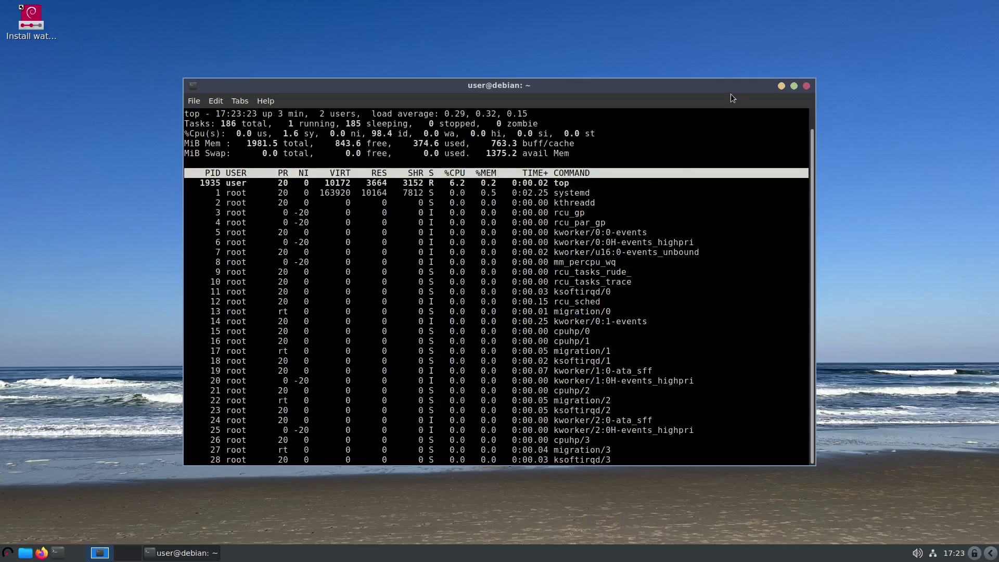
# - Maximize the terminal, enlarge its font with Ctrl+Plus, then close it
pyautogui.click(794, 87)
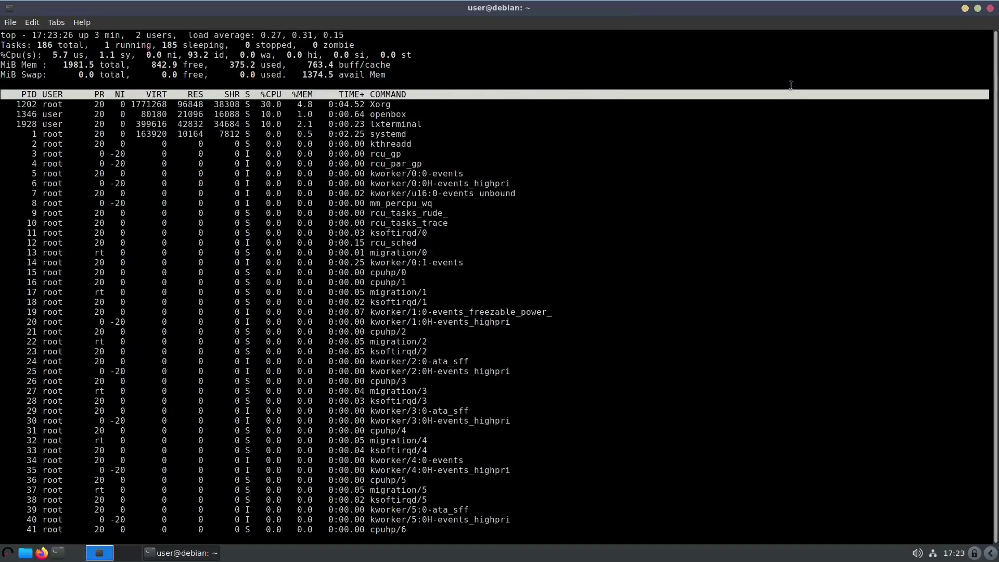
pyautogui.hotkey('ctrl', '+')
pyautogui.hotkey('ctrl', '+')
pyautogui.hotkey('ctrl', '+')
pyautogui.hotkey('ctrl', '+')
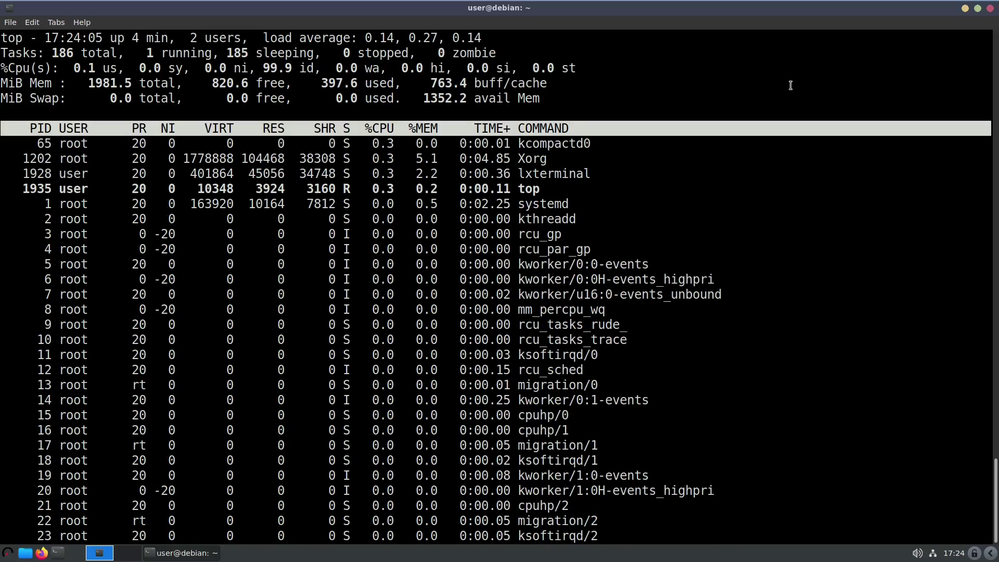
pyautogui.click(989, 8)
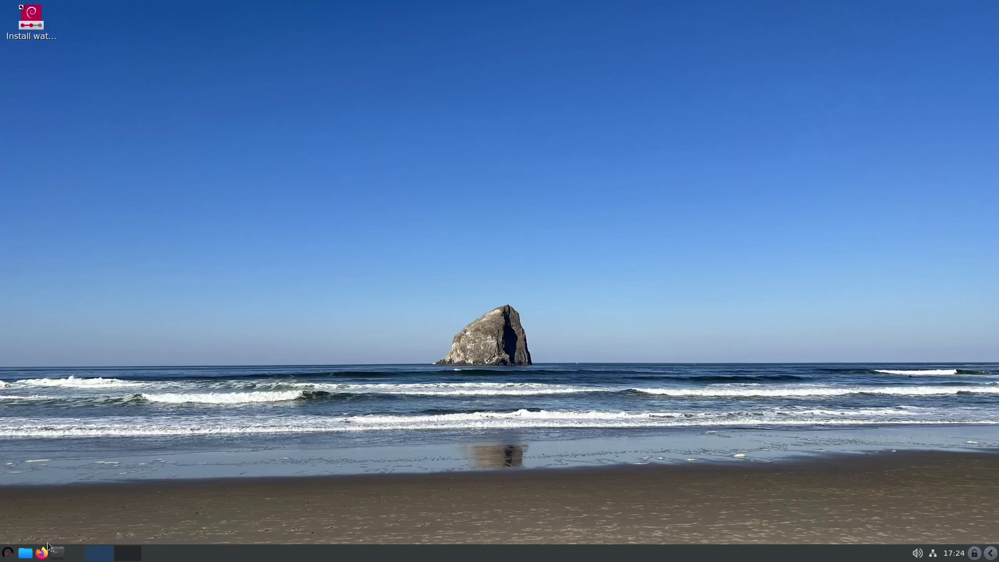
pyautogui.click(25, 553)
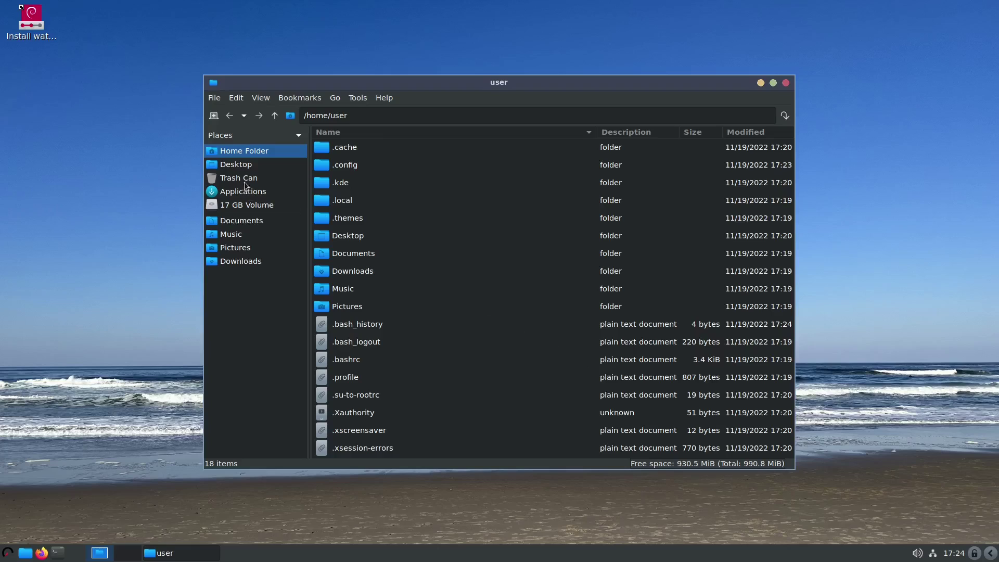
pyautogui.click(243, 166)
pyautogui.click(245, 152)
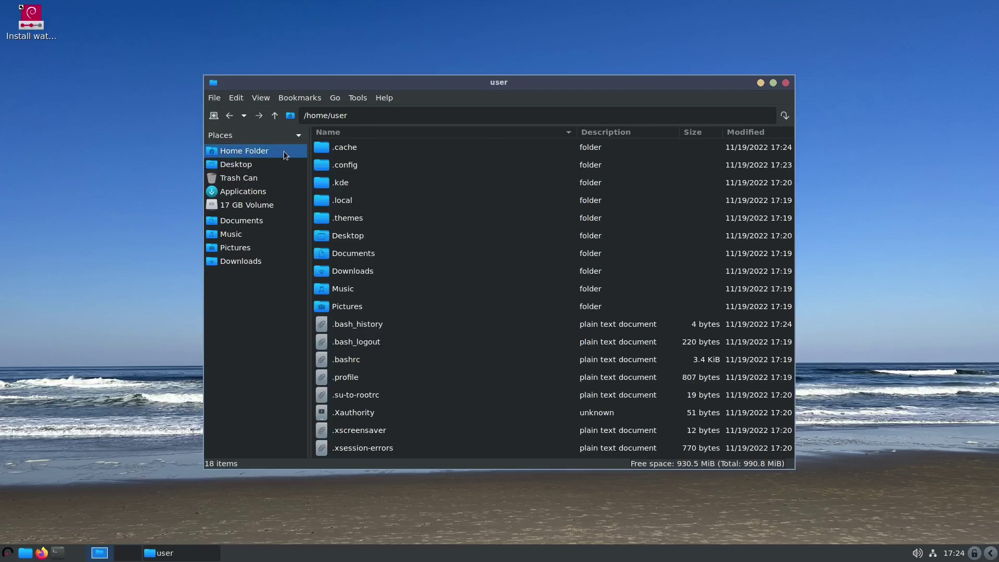
pyautogui.click(384, 98)
pyautogui.click(399, 113)
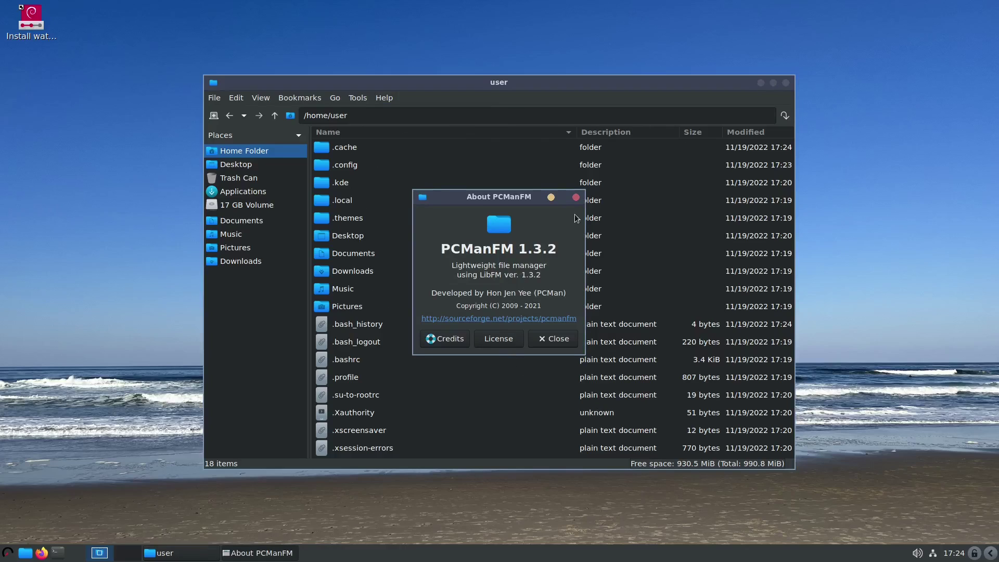
pyautogui.click(575, 197)
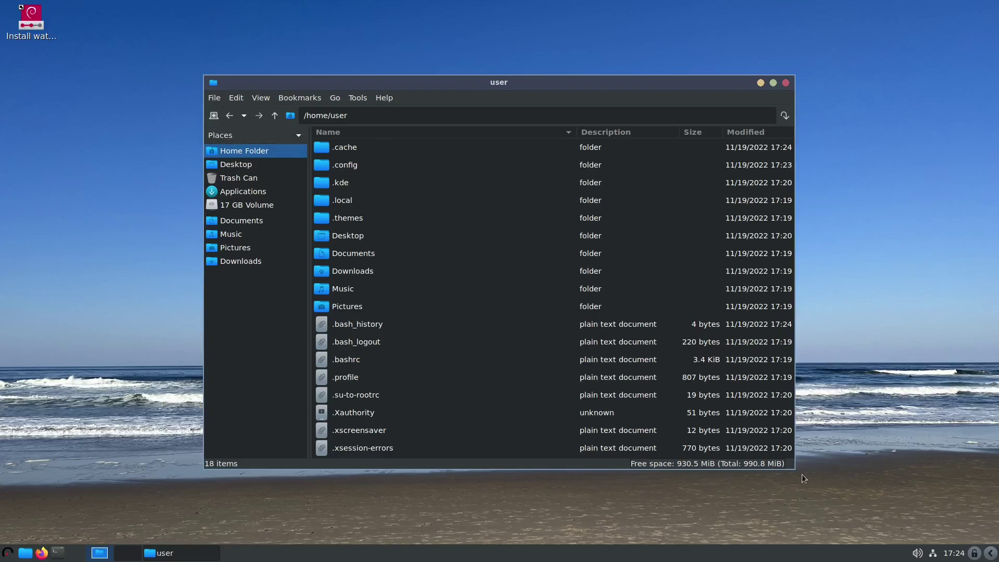
pyautogui.moveTo(801, 473); pyautogui.dragTo(827, 504)
pyautogui.moveTo(766, 476); pyautogui.dragTo(740, 390)
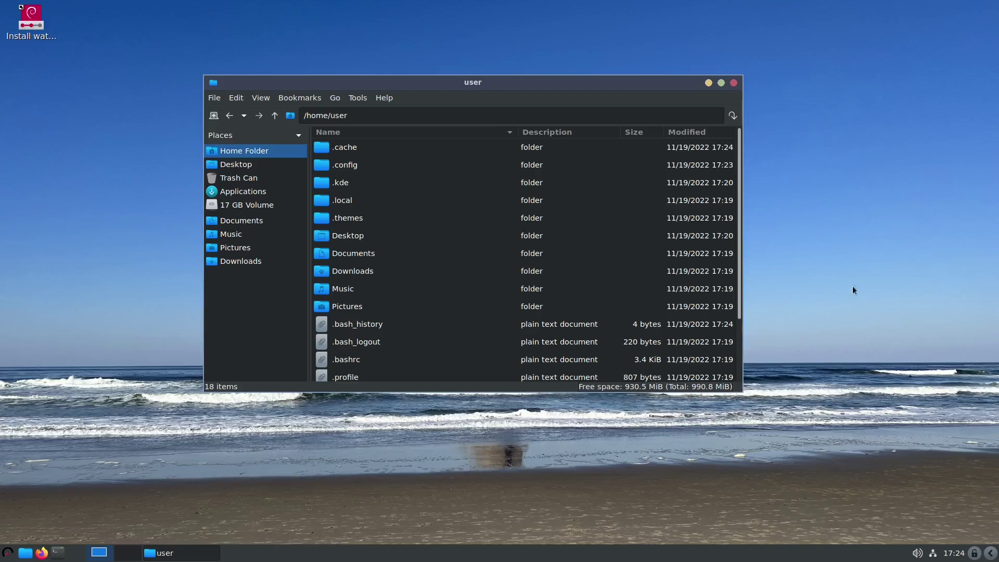
# - Close the file manager and launch Synaptic Package Manager from the Preferences menu
pyautogui.click(734, 83)
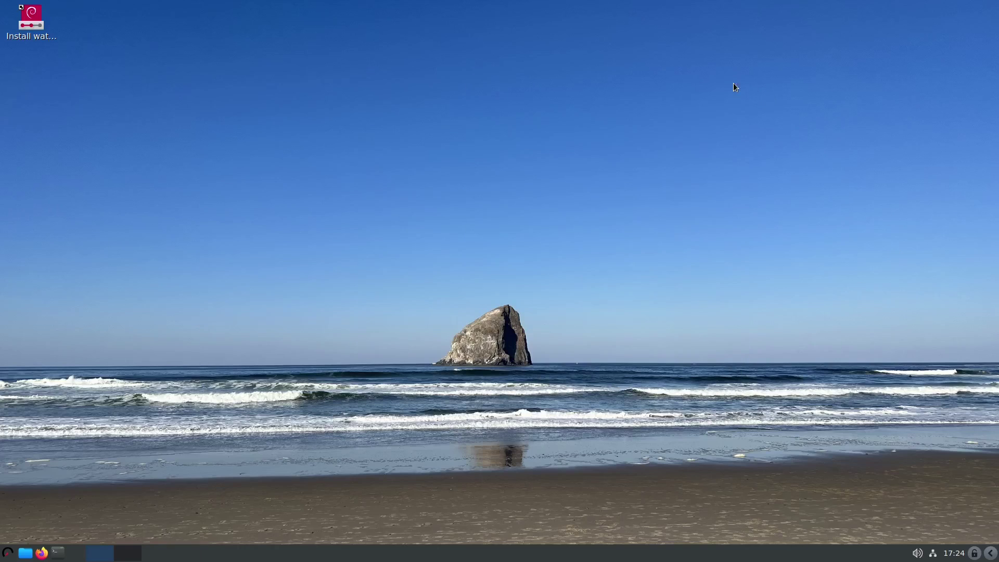
pyautogui.click(9, 554)
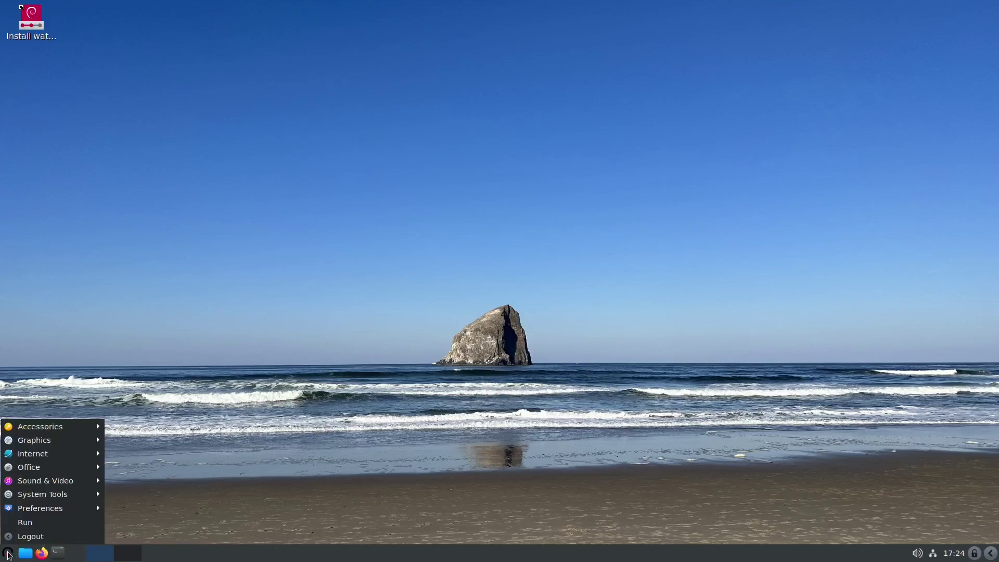
pyautogui.moveTo(44, 433)
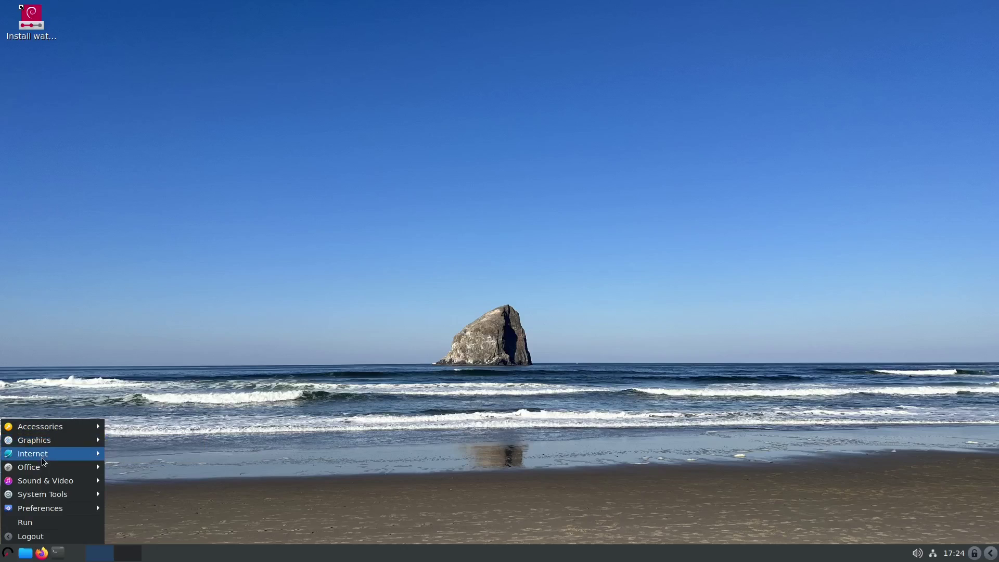
pyautogui.moveTo(44, 462)
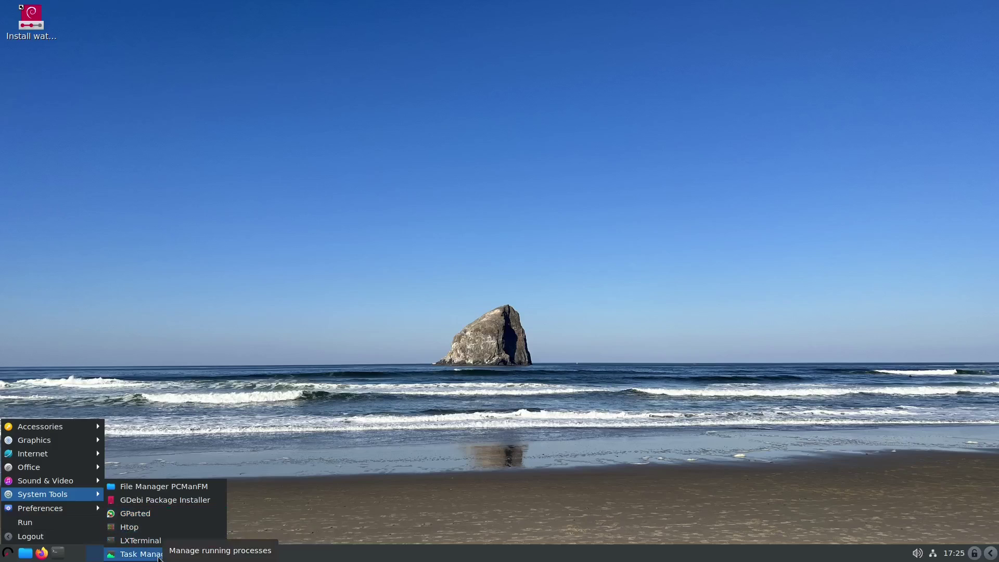
pyautogui.moveTo(78, 508)
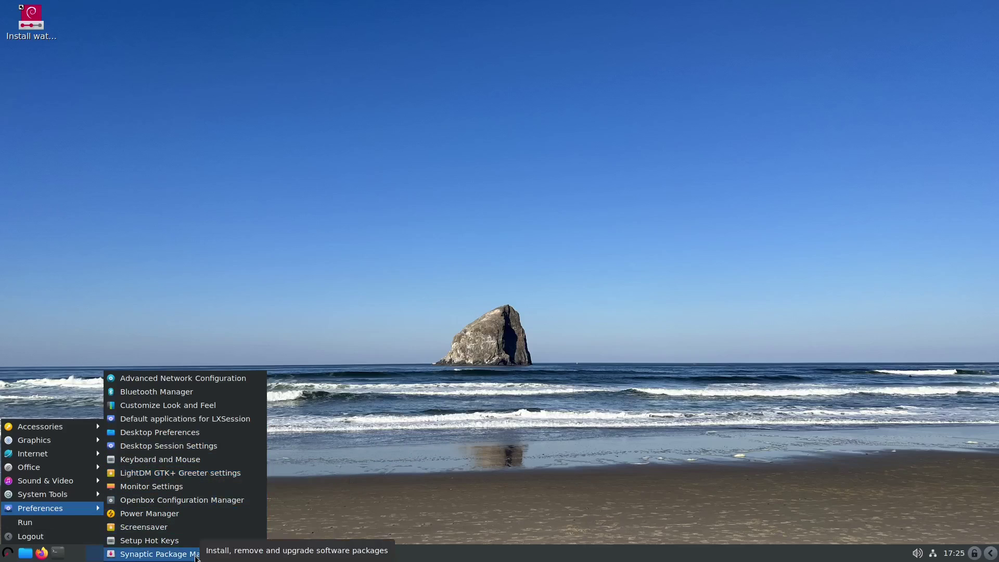
pyautogui.click(172, 553)
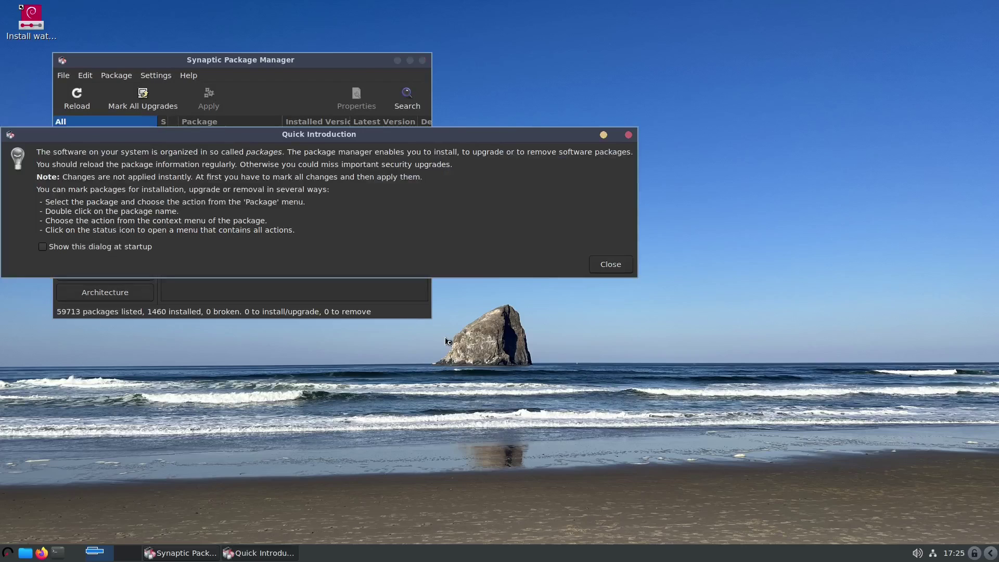
# - Dismiss the Quick Introduction, centre and enlarge the Synaptic window, and search for kdenlive
pyautogui.click(605, 264)
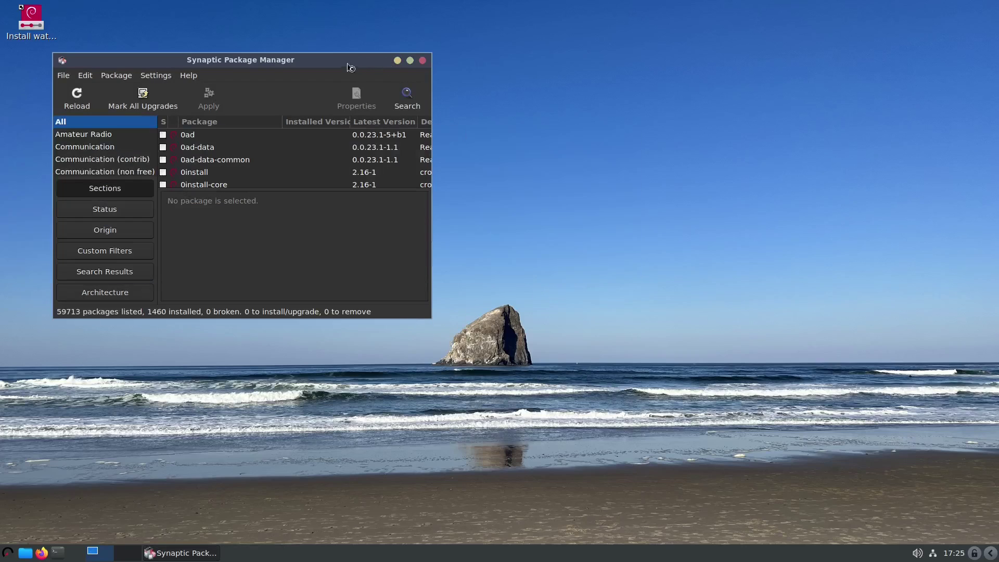
pyautogui.moveTo(425, 86); pyautogui.dragTo(642, 133)
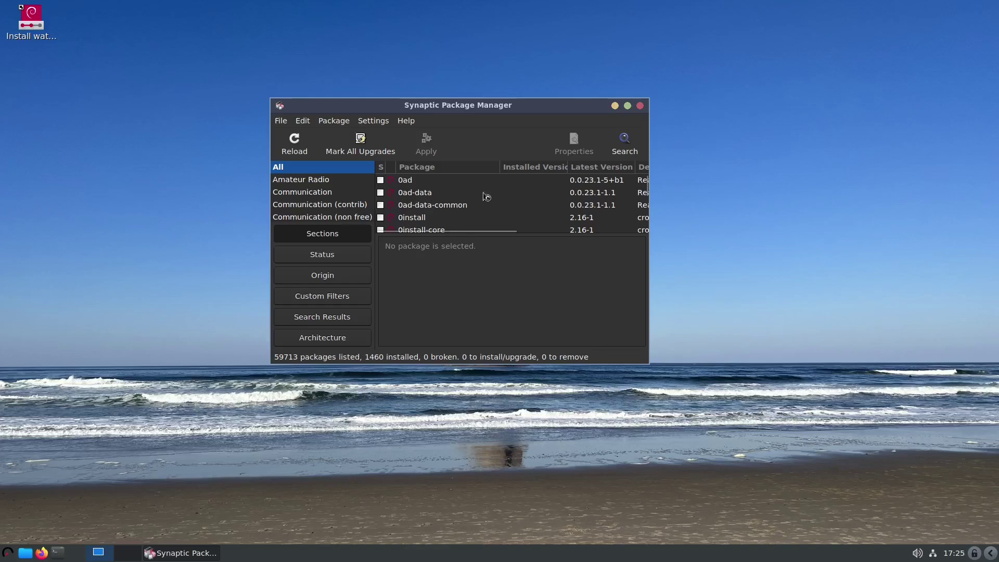
pyautogui.moveTo(653, 367); pyautogui.dragTo(804, 440)
pyautogui.click(774, 148)
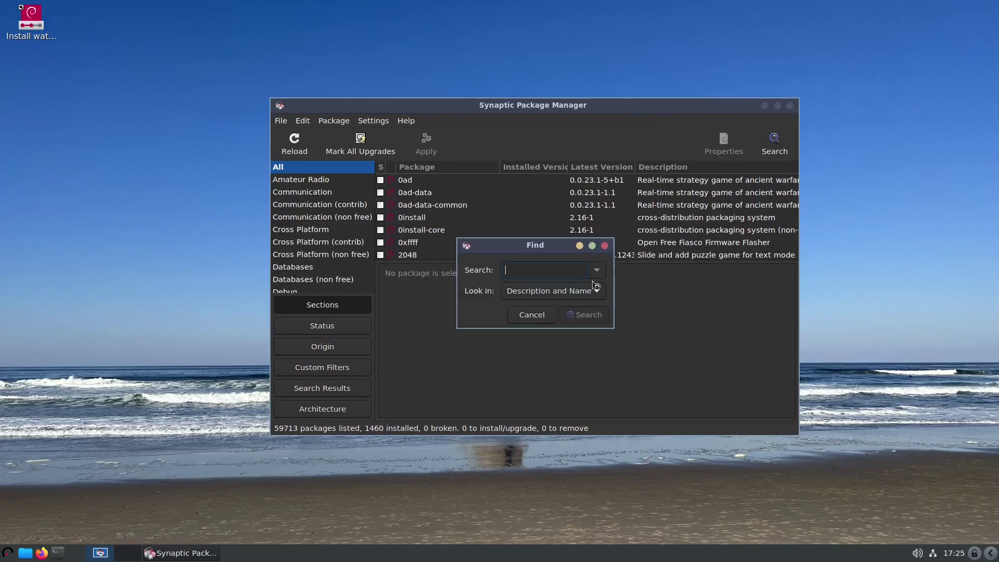
pyautogui.write('kdenlive')
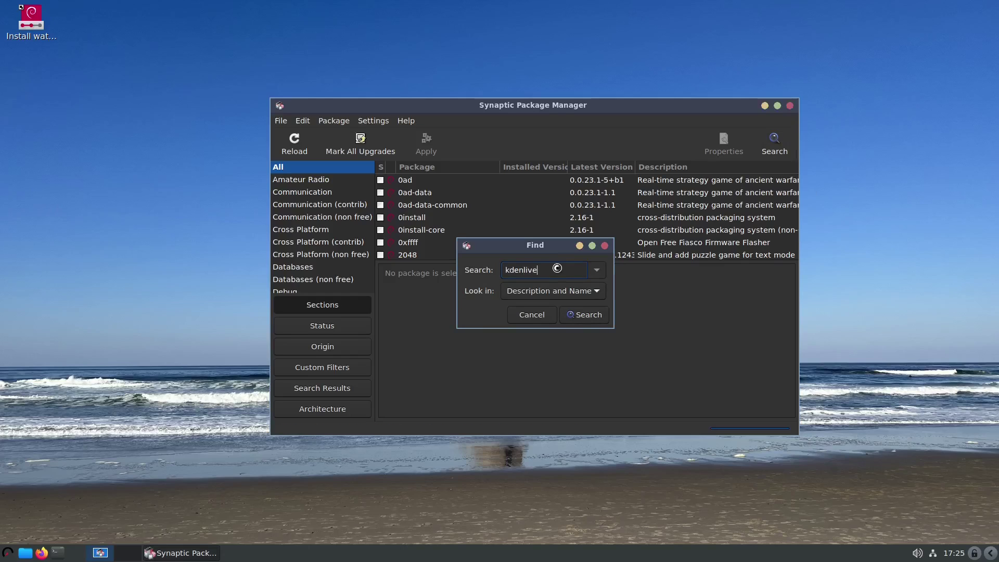
pyautogui.press('Return')
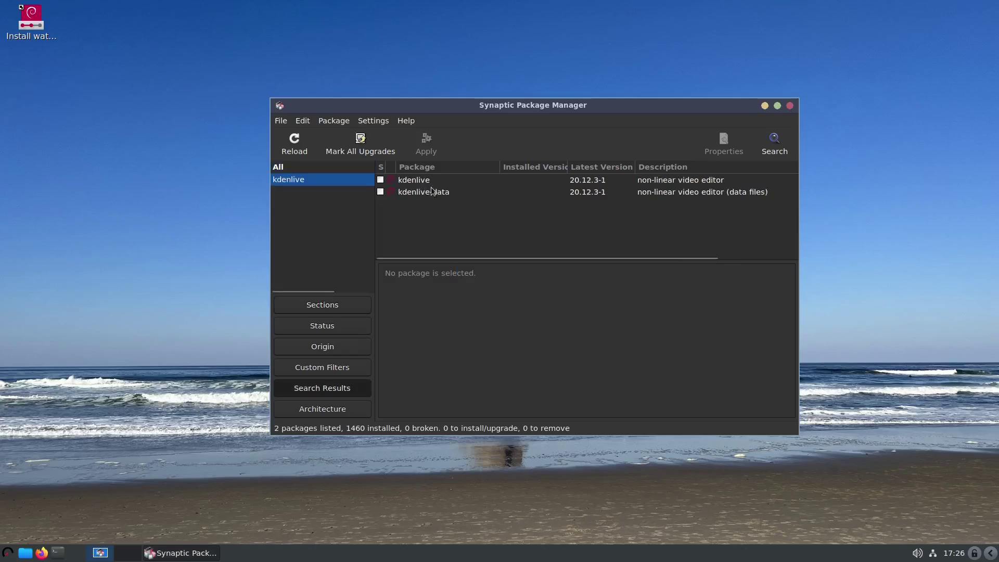
# - Mark kdenlive for installation and accept its additional required packages
pyautogui.click(380, 180)
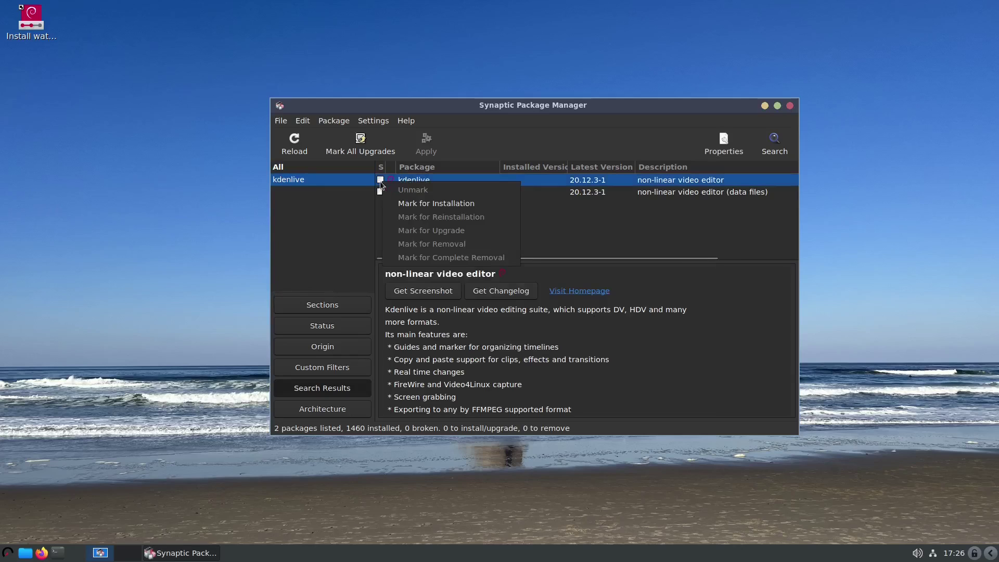
pyautogui.click(430, 204)
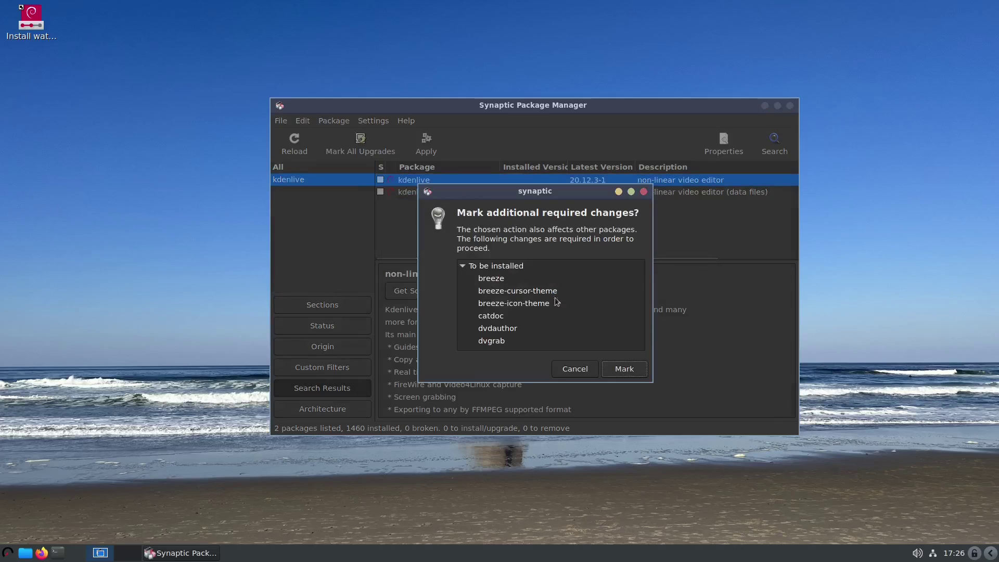
pyautogui.scroll(-2, 545, 289)
pyautogui.scroll(2, 547, 299)
pyautogui.scroll(-4, 547, 300)
pyautogui.scroll(2, 576, 304)
pyautogui.click(623, 369)
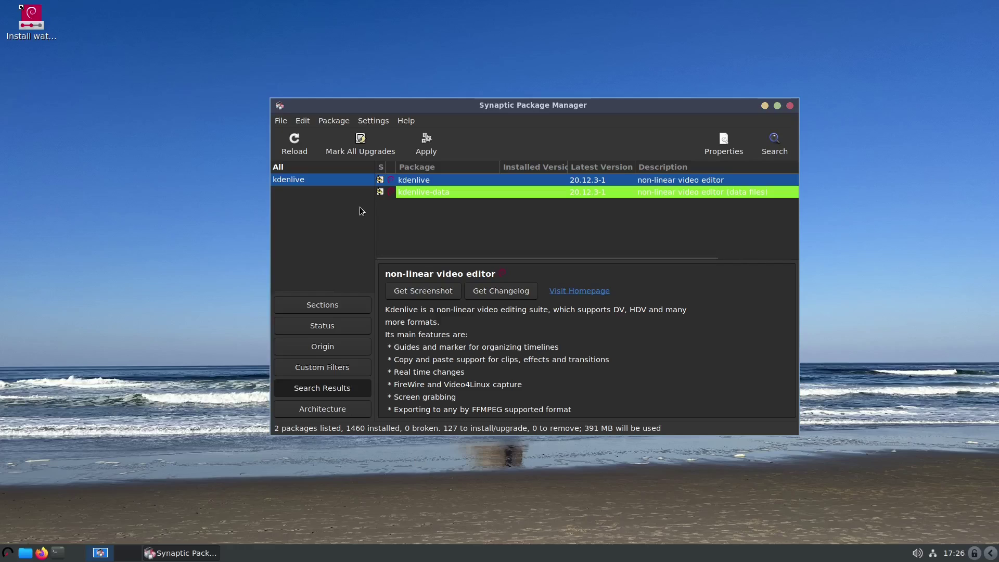
# - Close Synaptic, choosing Quit to discard the marked changes
pyautogui.click(790, 106)
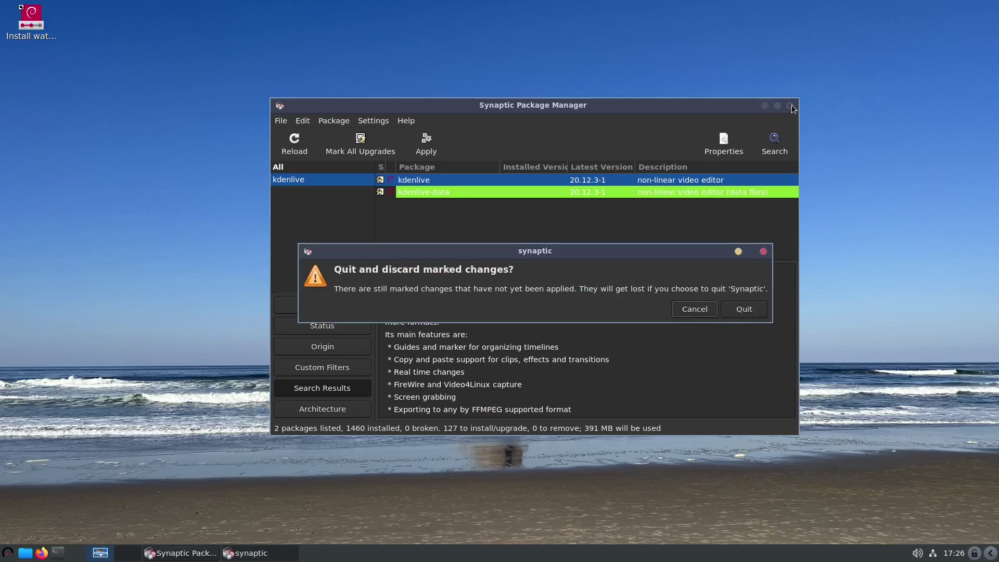
pyautogui.click(738, 310)
pyautogui.click(7, 553)
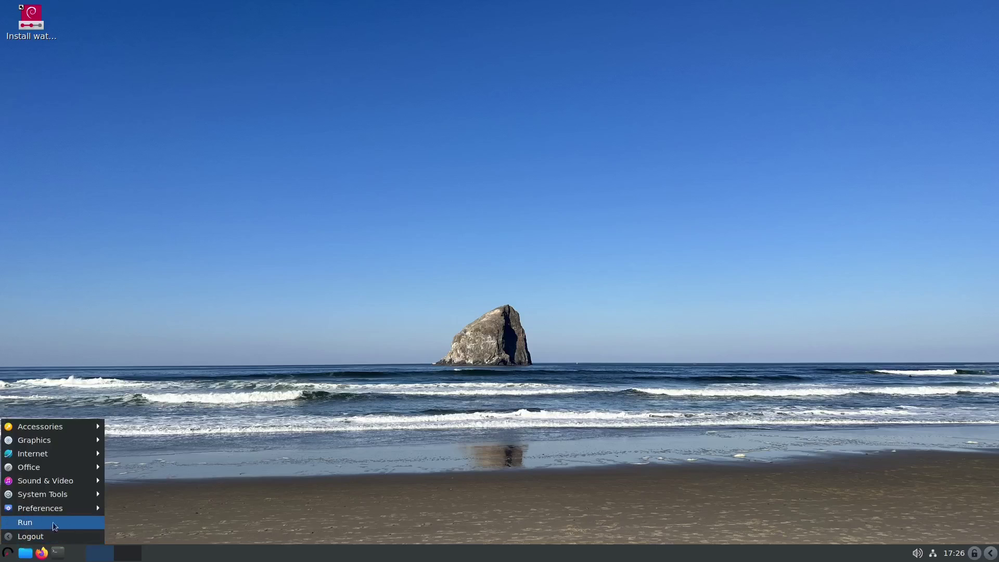
# - Click an empty spot on the beach wallpaper to dismiss the applications menu
pyautogui.click(528, 239)
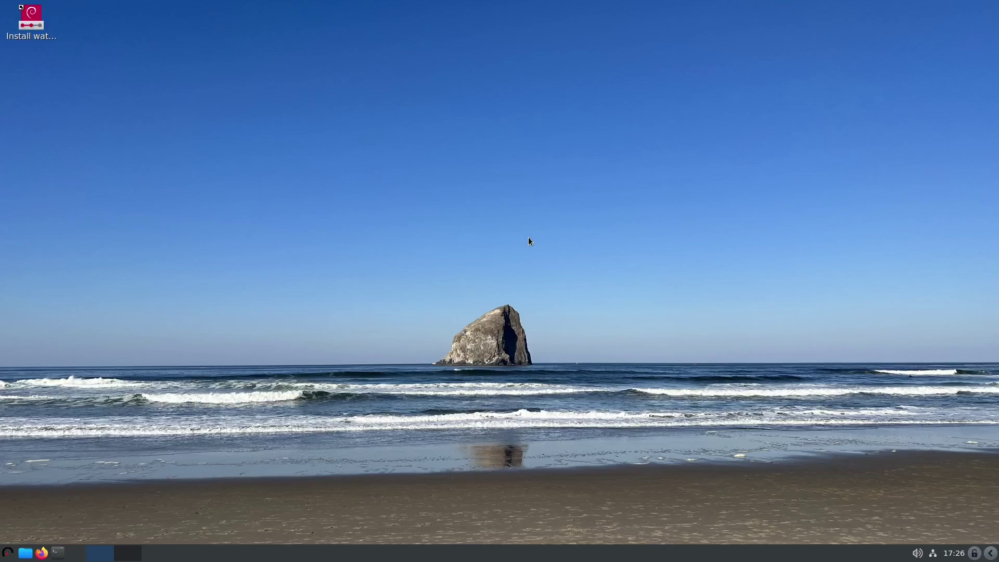